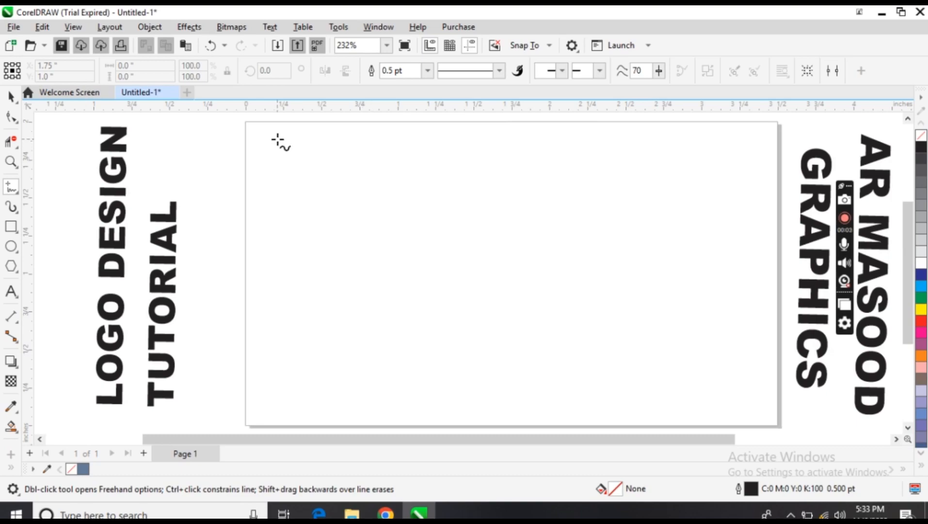
Step: Draw a straight vertical line about 1.81 inches tall near the page's left edge
left_click(277, 140)
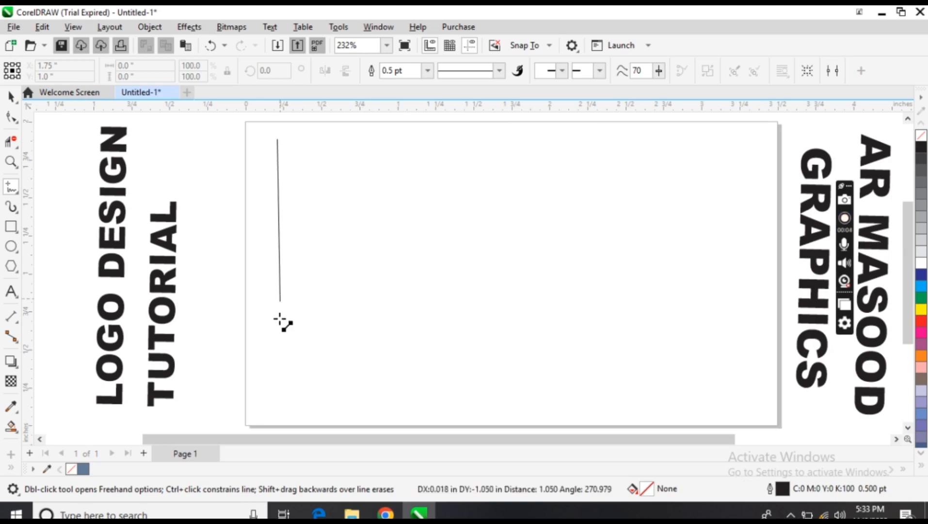
left_click(277, 415)
key("space")
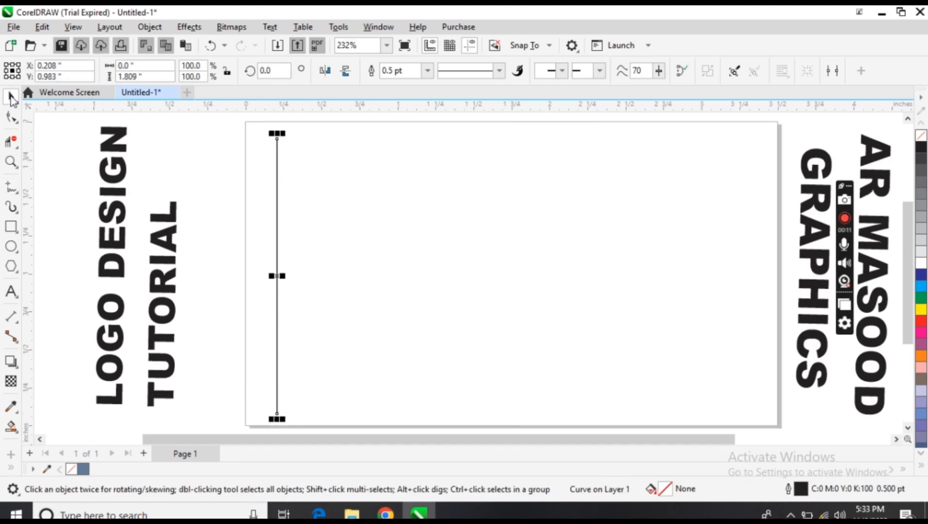
Step: Duplicate the vertical line and place the copy level with it, 0.15 inch to its right
key("ctrl+d")
left_click_drag(316, 238, 276, 274)
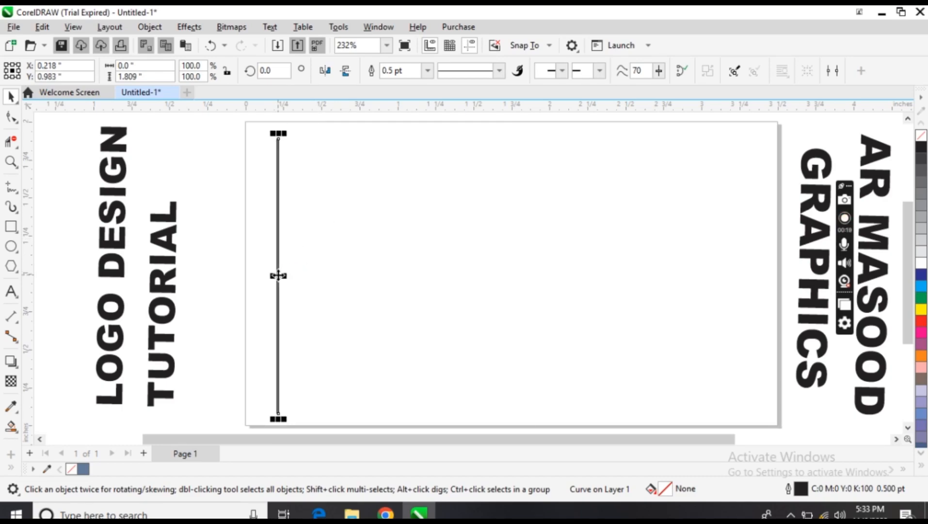
key("Right")
key("Right")
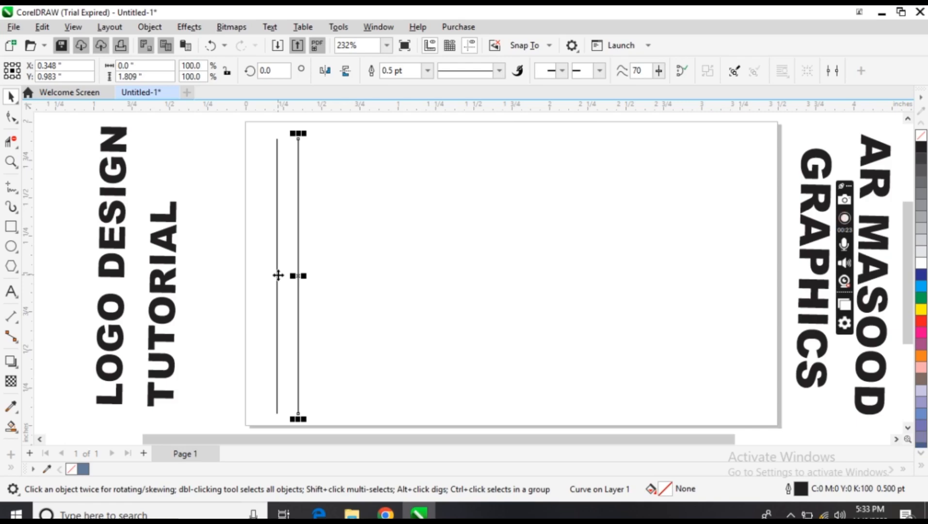
key("Right")
Step: Repeat the duplication at the same 0.15 inch spacing until there are twelve vertical lines
key("ctrl+d")
key("ctrl+d")
key("ctrl+d")
key("ctrl+d")
key("ctrl+d")
key("ctrl+d")
key("ctrl+d")
key("ctrl+d")
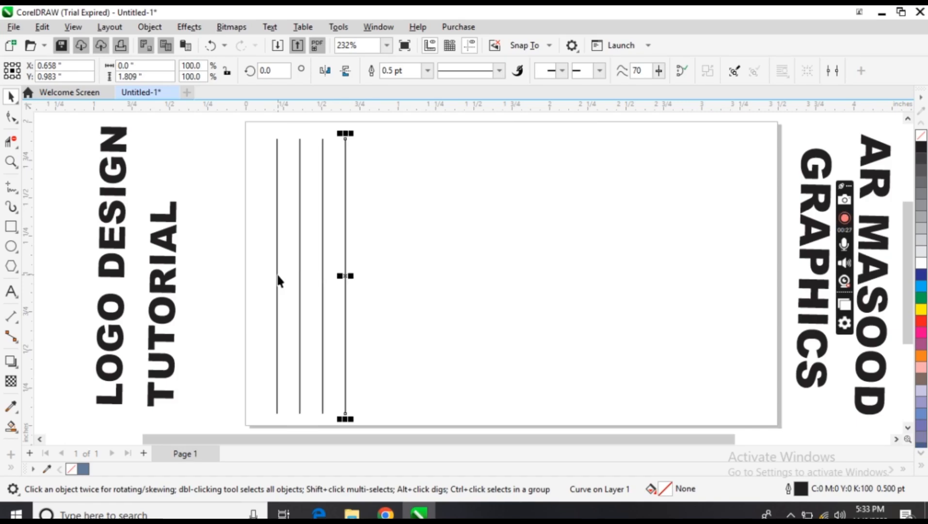
key("ctrl+d")
key("ctrl+d")
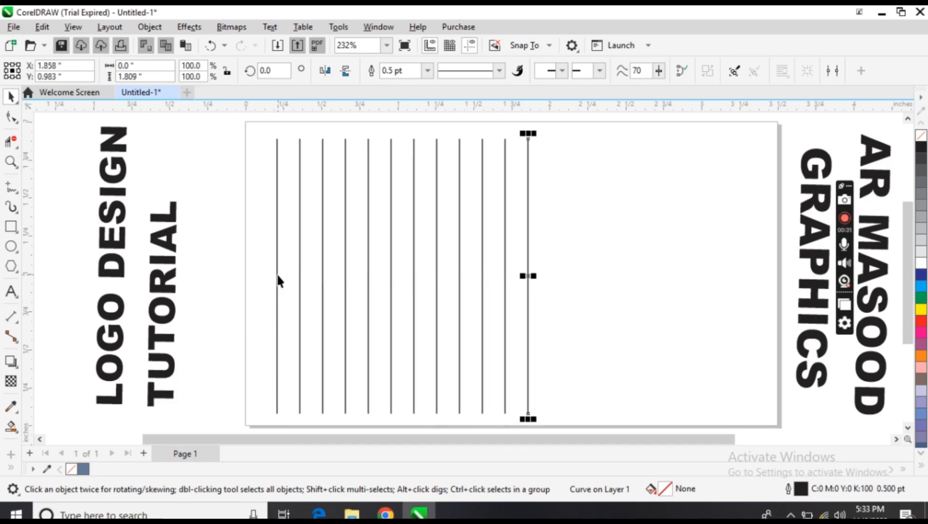
Step: Shift the leftmost ten lines 0.1 inch right, and the leftmost eight another 0.1 inch right
left_click_drag(261, 133, 491, 418)
key("Right")
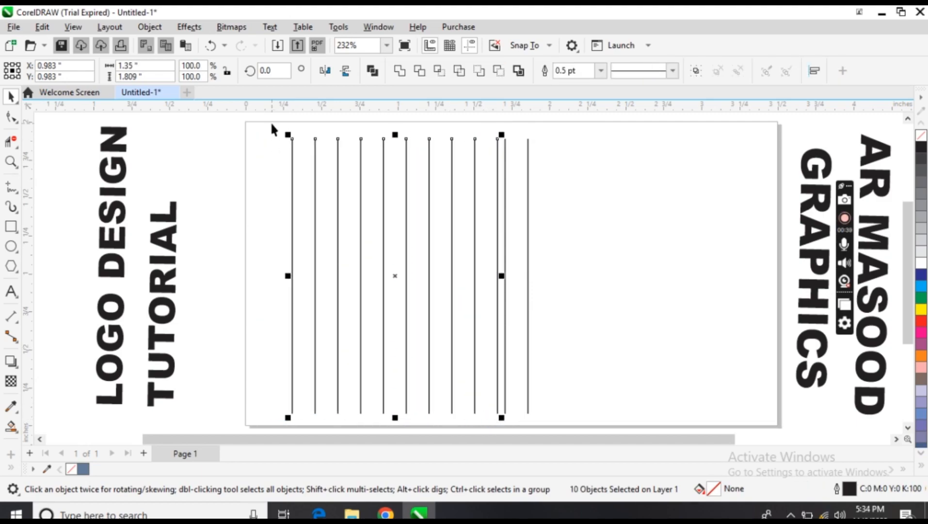
left_click_drag(271, 125, 424, 264)
left_click_drag(462, 417, 461, 416)
key("Right")
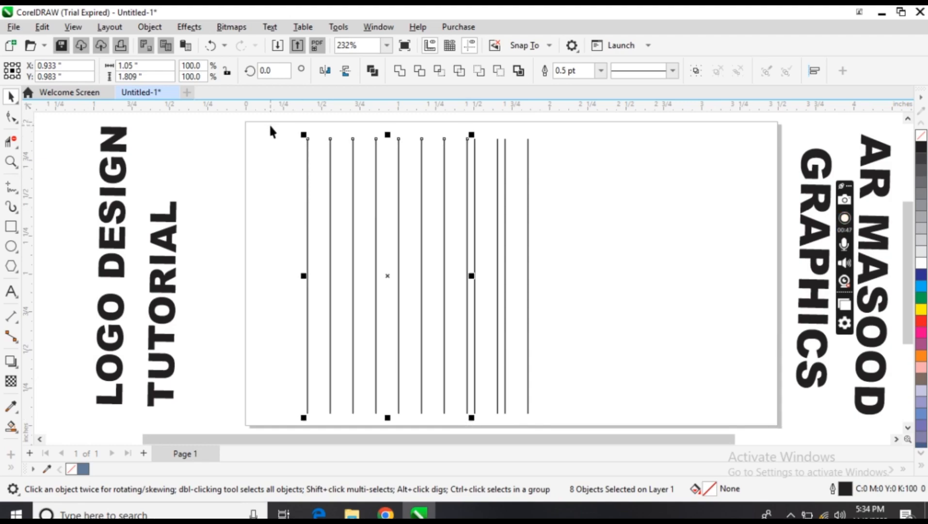
Step: Shift the leftmost six vertical lines a further 0.1 inch right
left_click_drag(270, 125, 432, 334)
left_click_drag(435, 423, 435, 423)
key("Right")
key("Right")
key("Right")
key("Right")
key("Right")
key("Right")
key("Right")
key("Right")
key("Right")
key("Right")
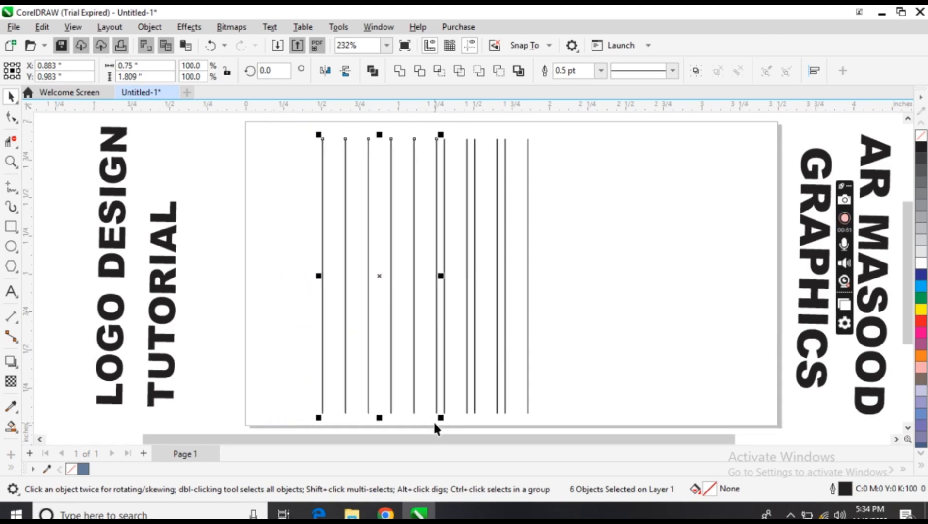
Step: Shift the leftmost four vertical lines 0.1 inch right
left_click_drag(280, 124, 309, 153)
left_click_drag(403, 398, 402, 425)
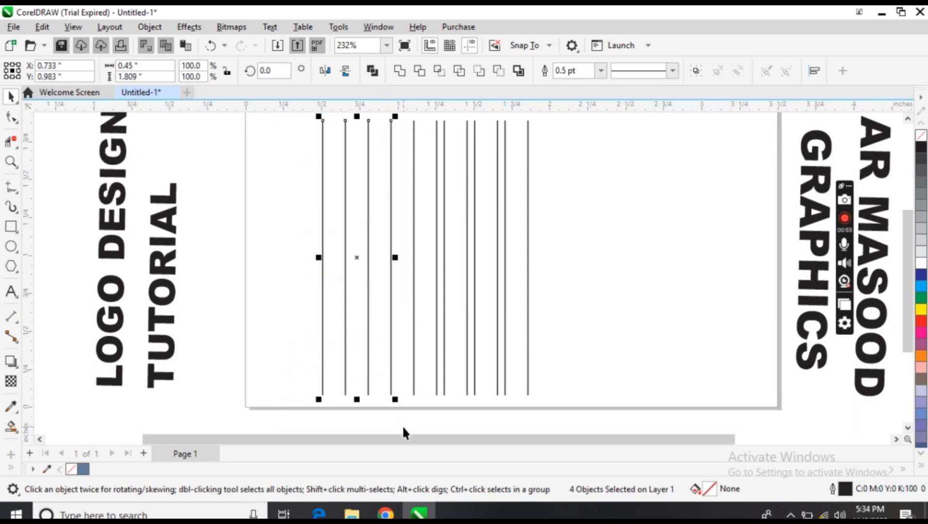
key("Right")
key("Right")
key("Right")
key("Right")
key("Right")
key("Right")
key("Right")
key("Right")
key("Right")
key("Right")
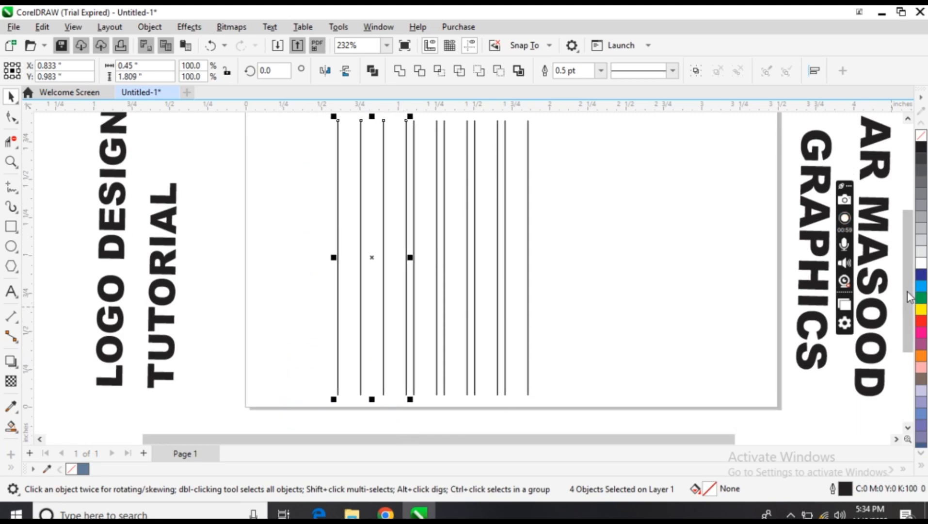
Step: Shift the leftmost two vertical lines 0.1 inch right to complete the row of narrow gaps
left_click_drag(908, 289, 906, 283)
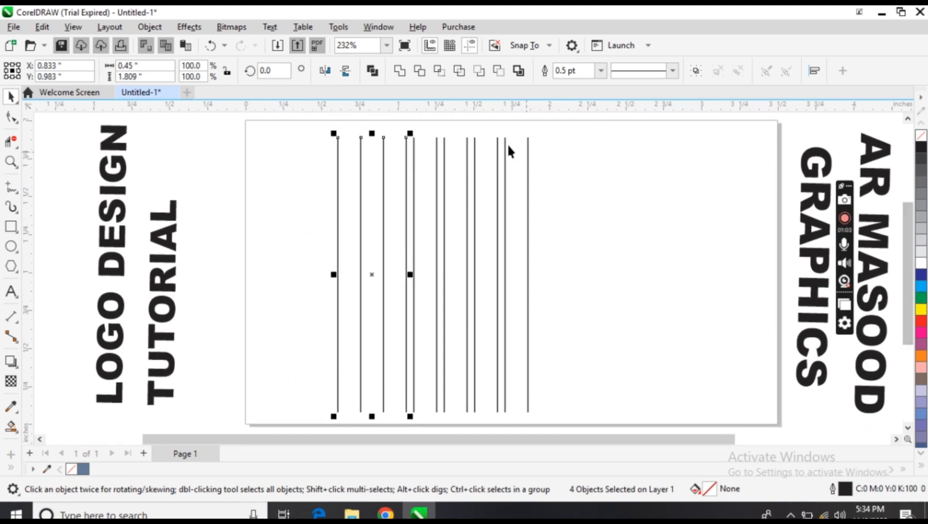
left_click_drag(289, 128, 375, 416)
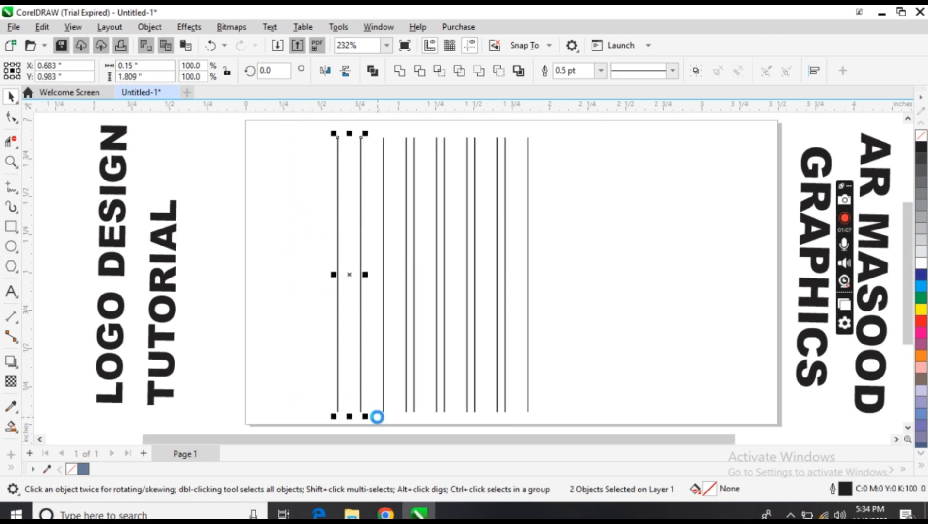
key("Right")
key("Right")
key("Right")
key("Right")
key("Right")
key("Right")
key("Right")
key("Right")
key("Right")
key("Right")
left_click(279, 251)
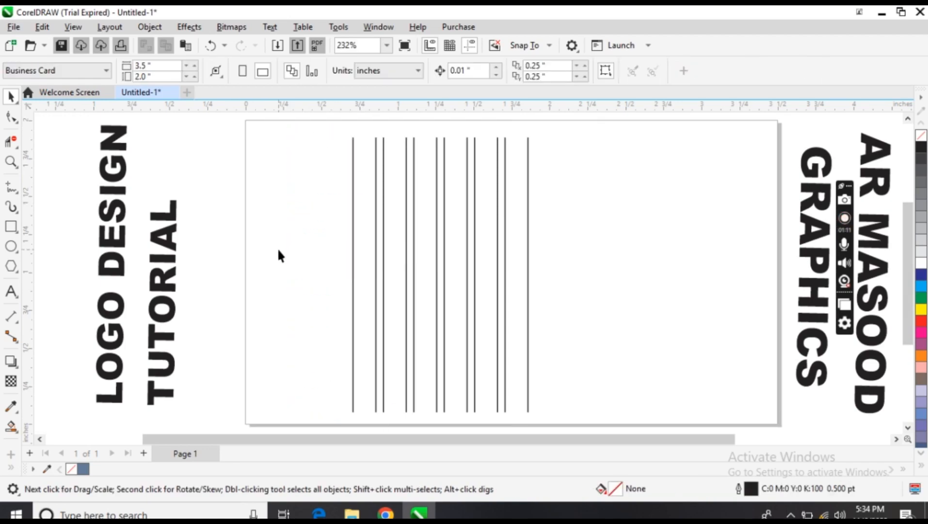
Step: Duplicate the two rightmost vertical lines, set the copies apart on the right, and rotate them to nearly horizontal
left_click(528, 264)
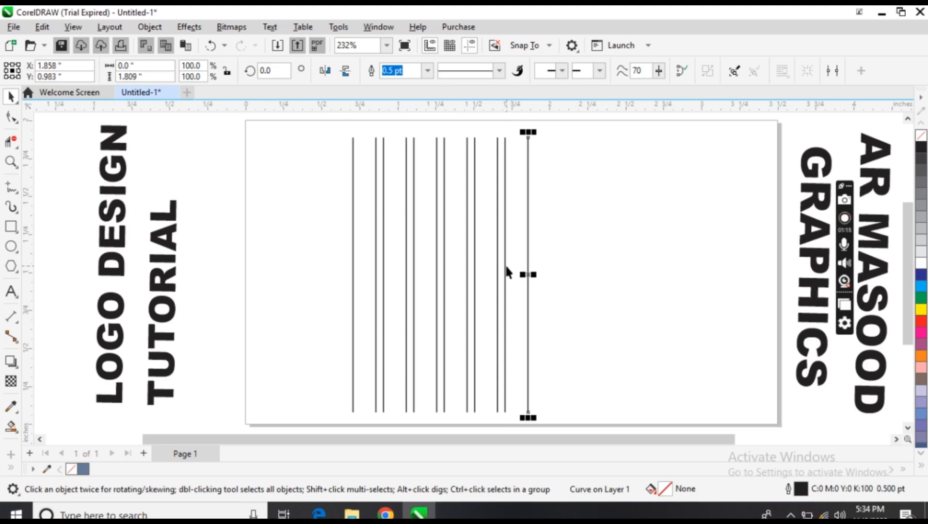
left_click(506, 267)
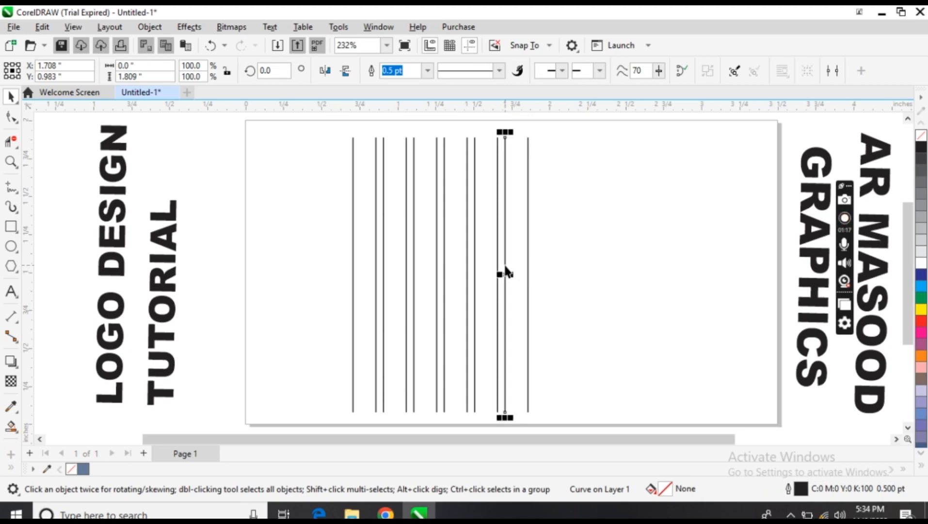
left_click(529, 246, "shift")
key("ctrl+d")
left_click_drag(554, 238, 587, 263)
left_click(588, 265)
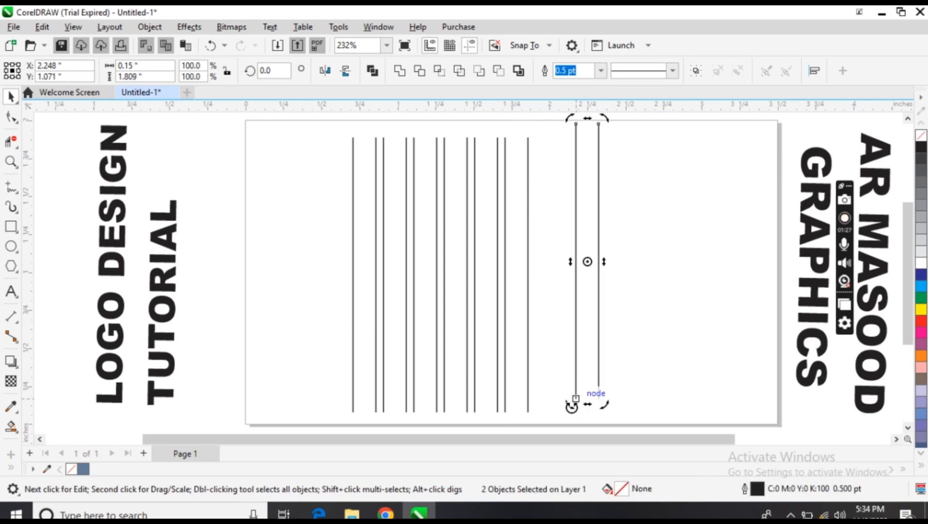
left_click_drag(572, 407, 438, 246)
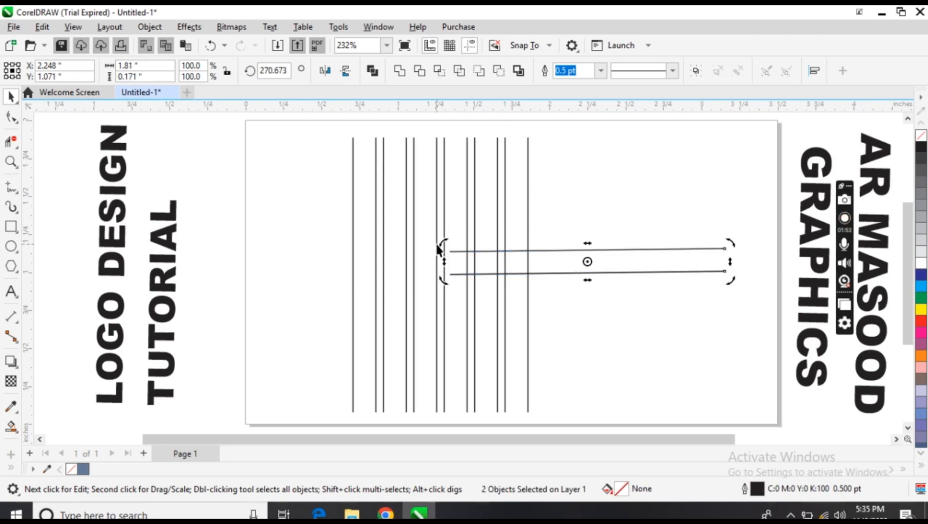
Step: Centre the horizontal pair across the vertical lines and level it by adjusting its rotation to about 270.26 degrees
left_click(587, 262)
left_click_drag(588, 261, 444, 275)
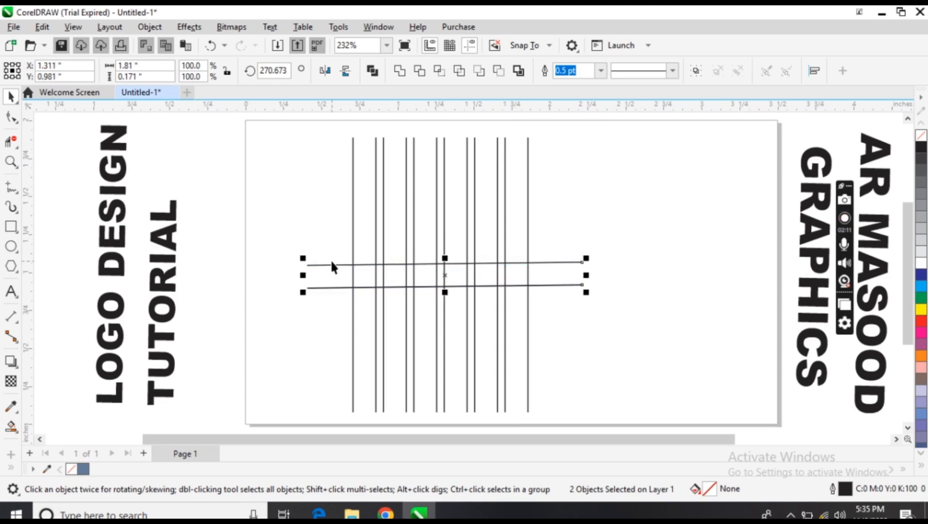
left_click(448, 275)
left_click_drag(297, 254, 297, 262)
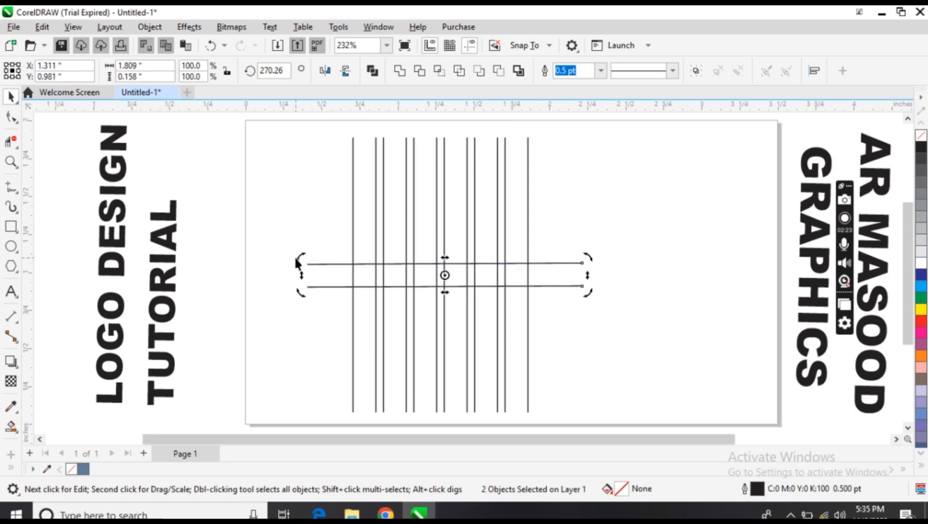
left_click(296, 232)
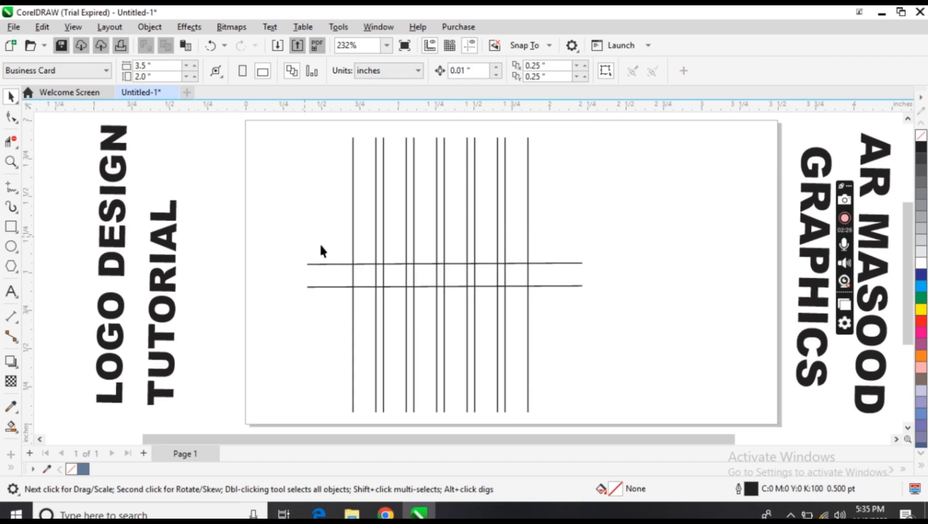
left_click(362, 265)
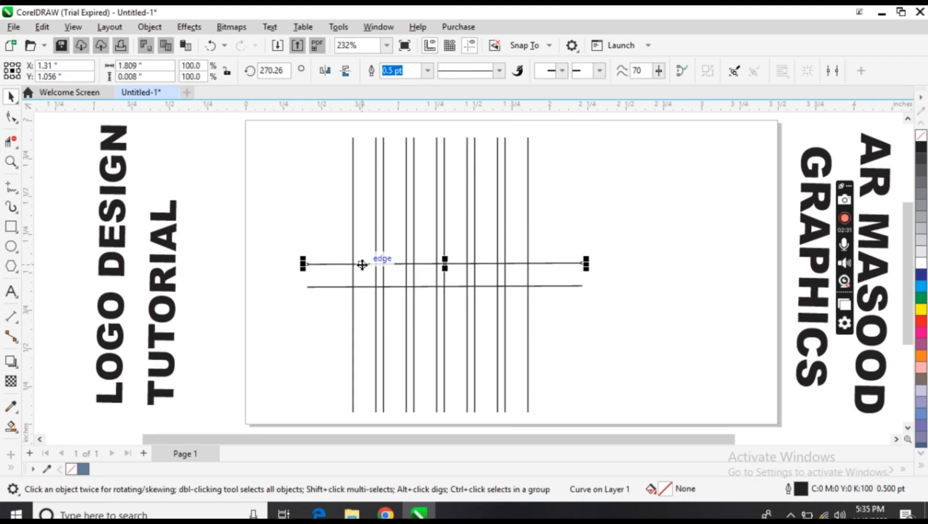
left_click(294, 205)
Step: Draw a six-sided polygon about 1.07 by 1.23 inches over the grid, with its right side on the rightmost line
left_click(11, 266)
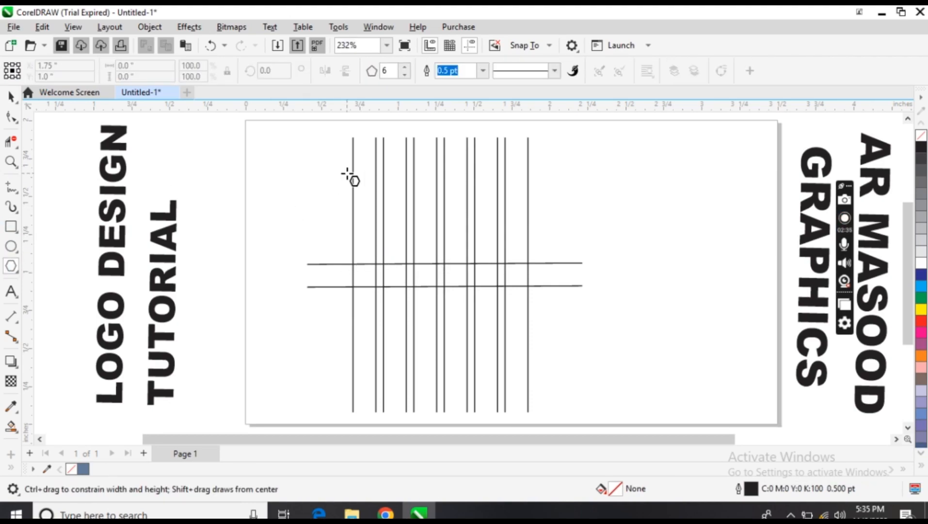
left_click_drag(353, 160, 511, 348)
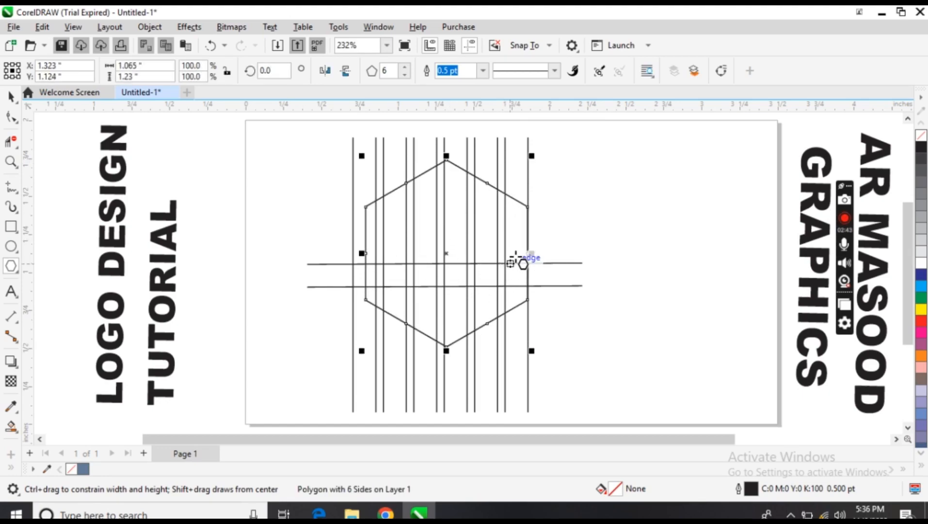
mouse_move(528, 254)
left_mouse_down()
mouse_move(524, 263)
mouse_move(533, 265)
left_mouse_up()
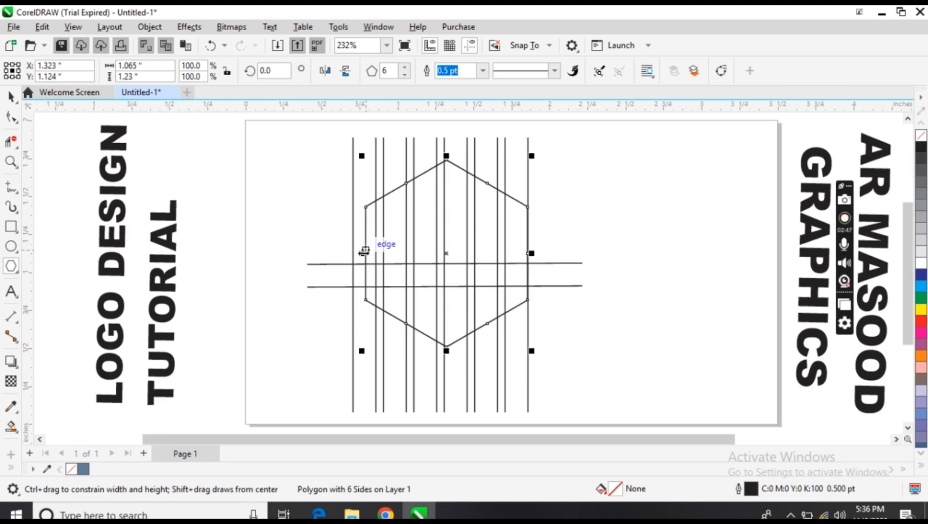
Step: Stretch the hexagon to about 1.15 by 1.61 inches so it spans the outermost vertical lines
left_click_drag(361, 253, 350, 253)
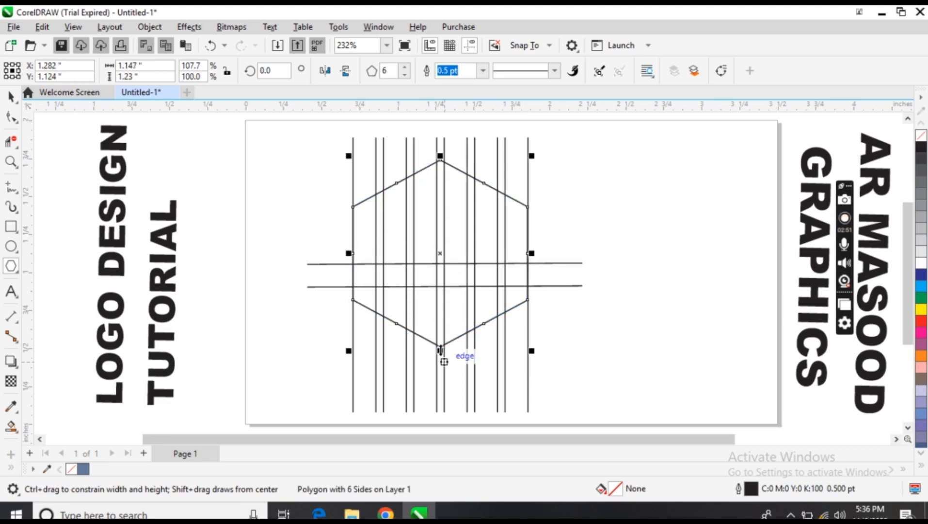
left_click_drag(440, 350, 444, 398)
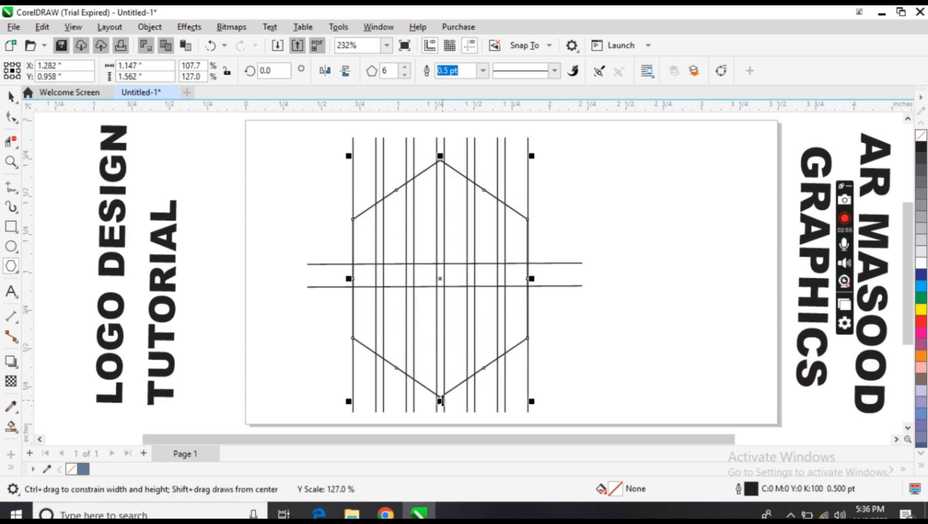
left_click_drag(438, 158, 440, 154)
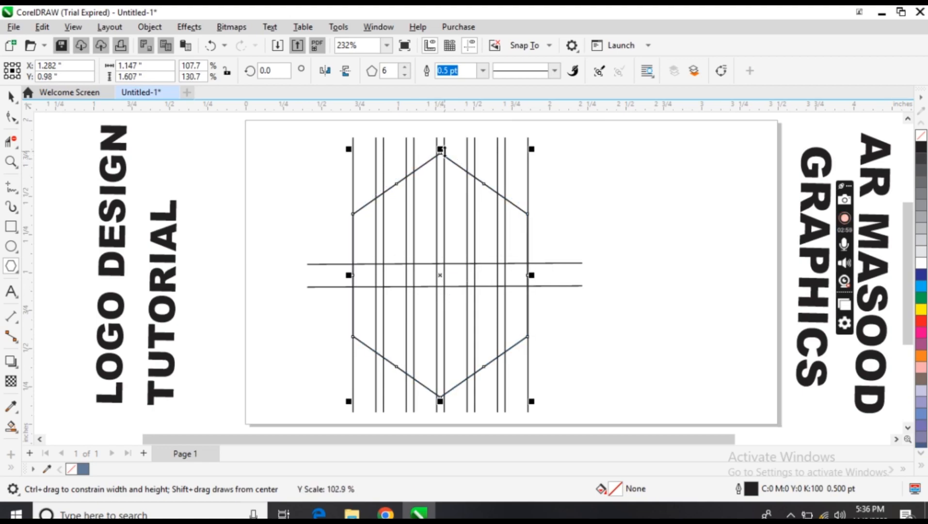
left_click(259, 203)
Step: Duplicate the horizontal line pair and centre the copy on the hexagon's top vertex
left_click(12, 97)
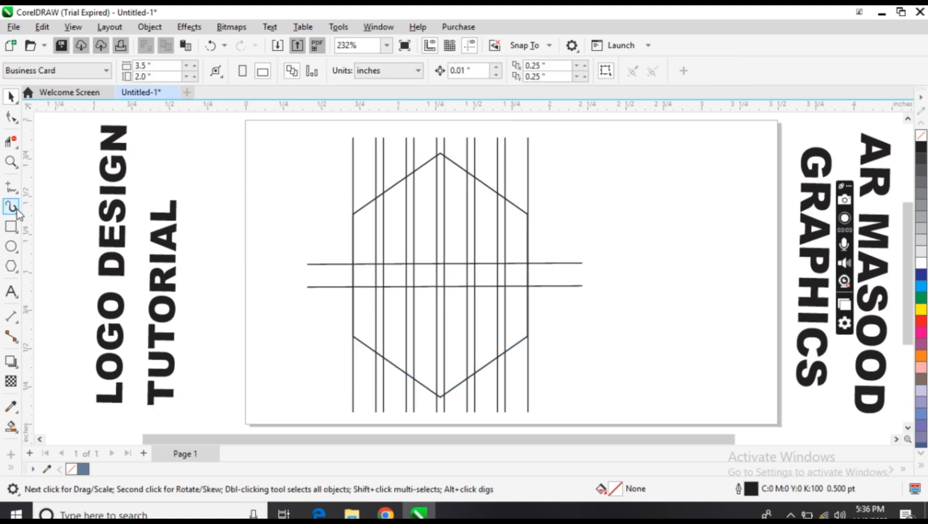
left_click(322, 264)
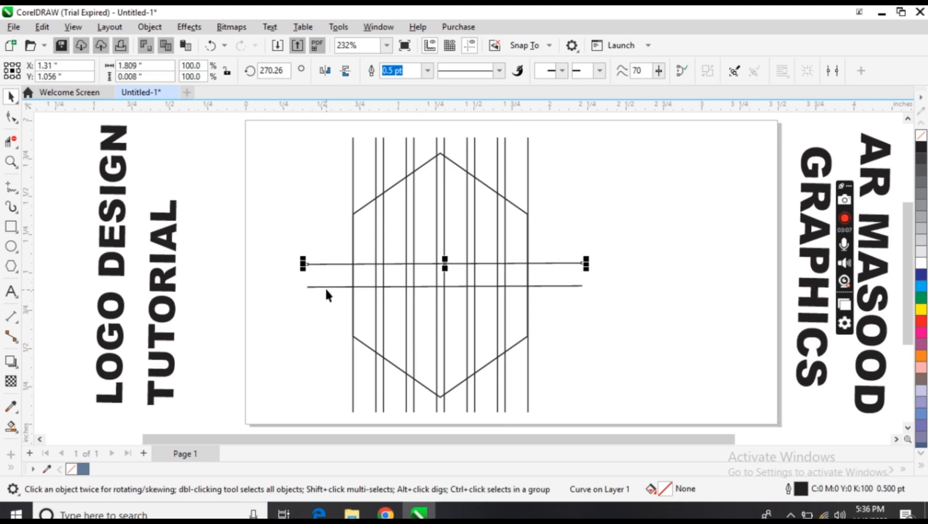
left_click(327, 287, "shift")
key("ctrl+d")
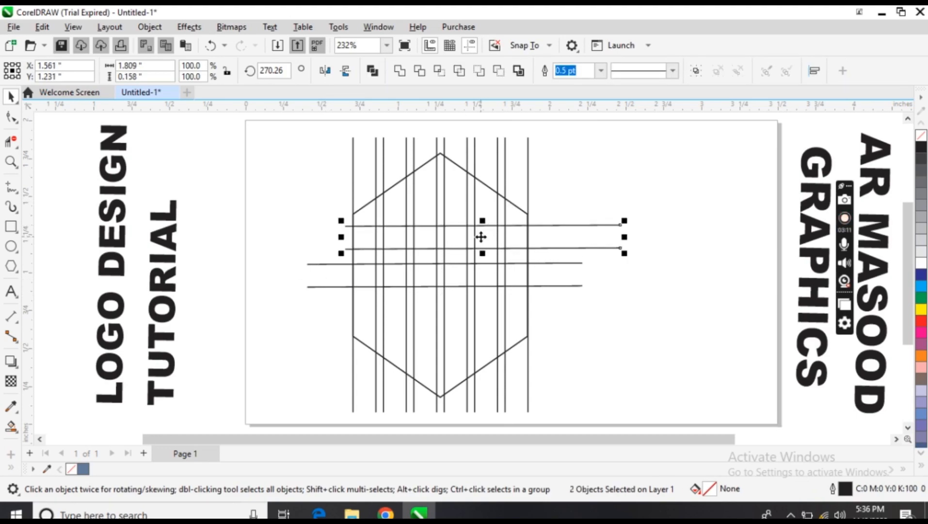
left_click_drag(481, 241, 440, 156)
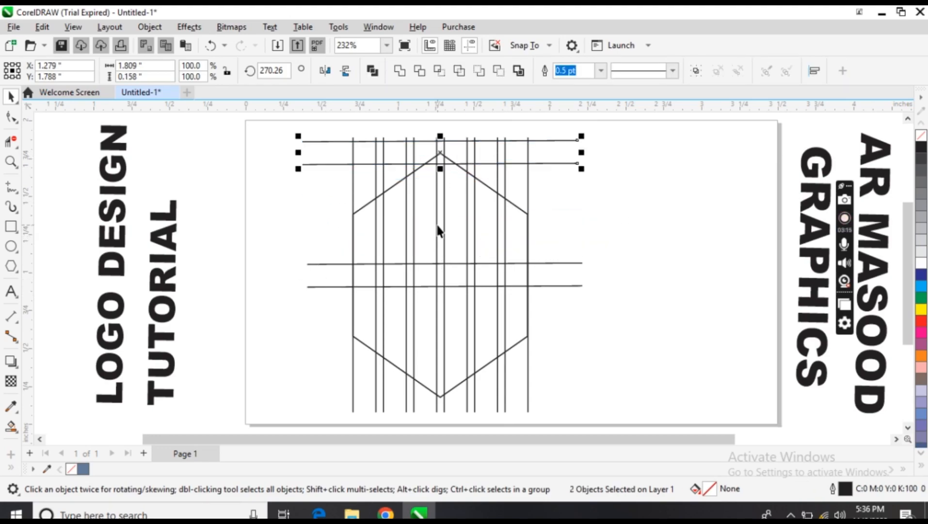
Step: Duplicate the top horizontal pair and centre the copy on the hexagon's bottom vertex
key("ctrl+d")
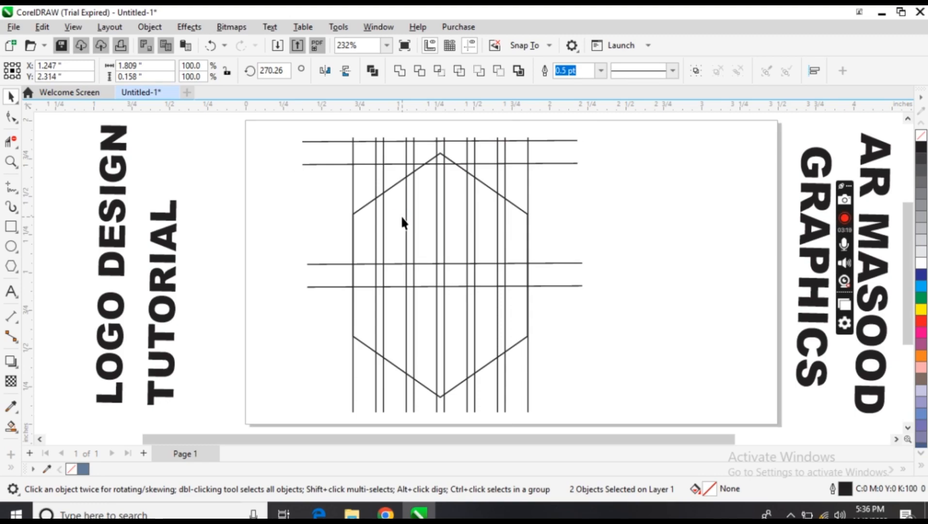
key("Down")
key("Down")
key("Down")
key("Down")
key("Down")
key("Down")
key("Down")
key("Down")
key("Down")
key("Down")
key("Down")
key("Down")
key("Down")
key("Down")
key("Down")
key("Down")
key("Down")
key("Down")
key("Down")
key("Down")
left_click_drag(435, 116, 439, 397)
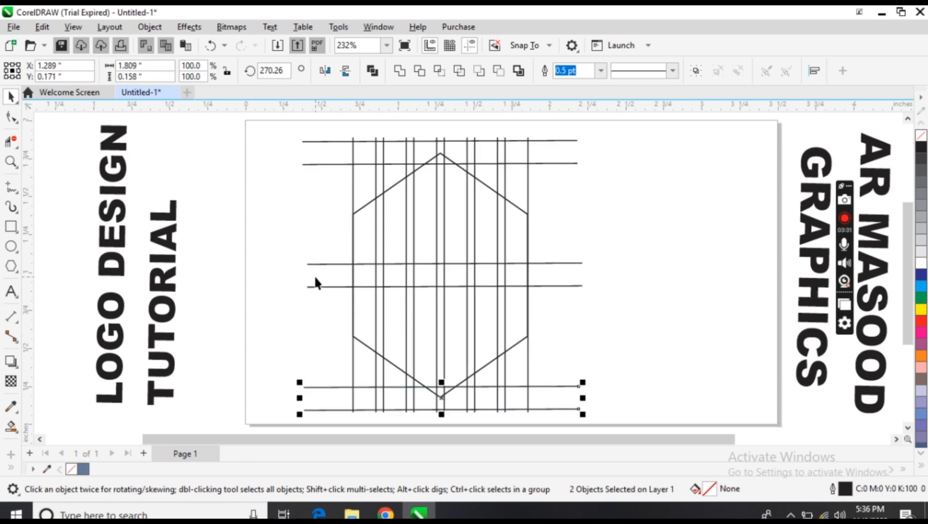
Step: Duplicate the upper line of the middle horizontal pair and place the copy across the hexagon's two upper side corners
left_click(321, 261)
left_click(323, 263)
key("ctrl+d")
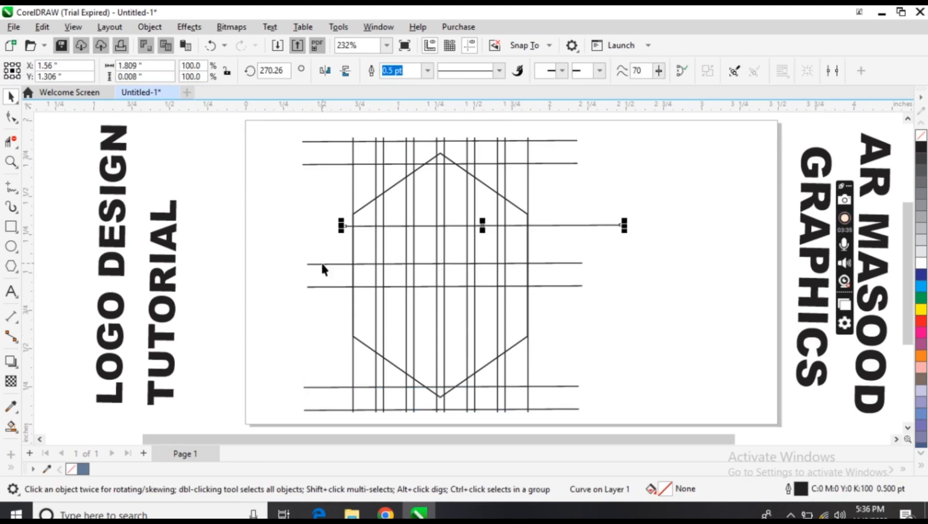
left_click_drag(482, 225, 449, 214)
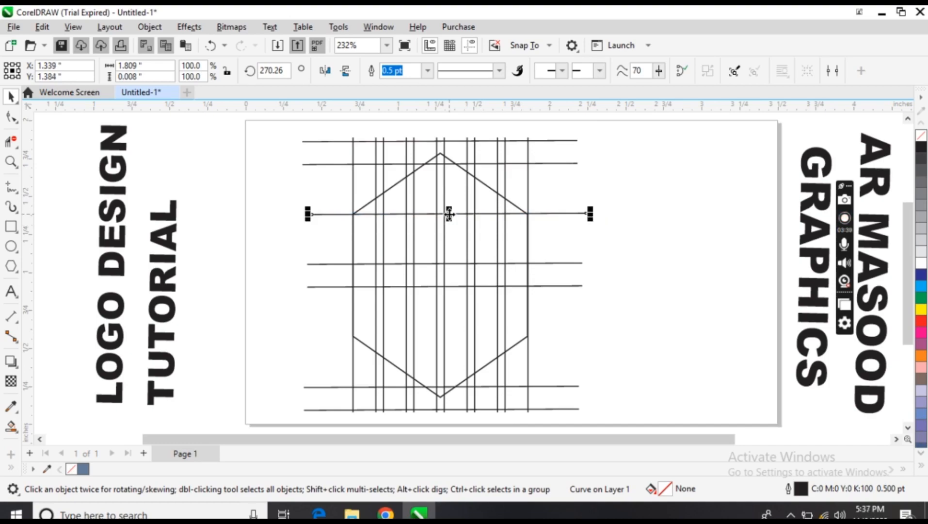
key("Left")
key("Left")
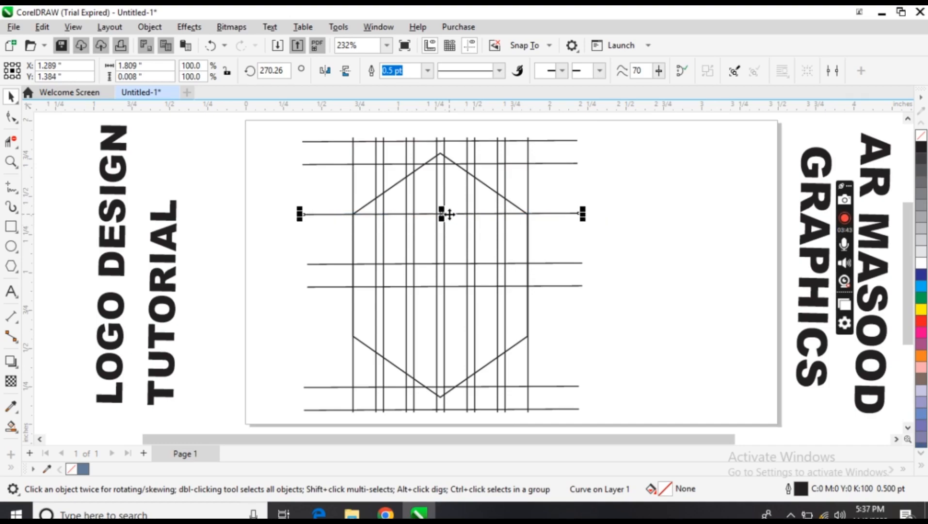
Step: Duplicate the upper corner line and place the copy across the hexagon's two lower side corners
left_click(436, 162)
left_click_drag(436, 162, 439, 335)
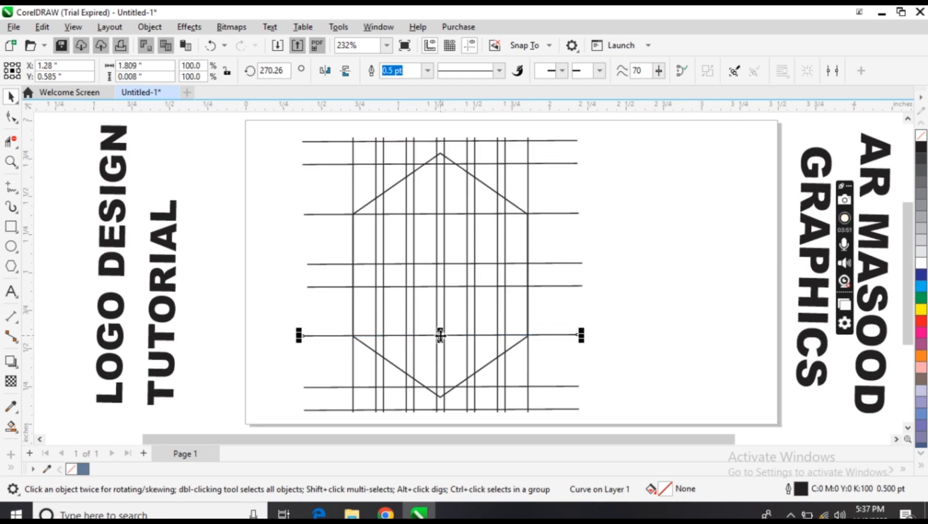
left_click(297, 293)
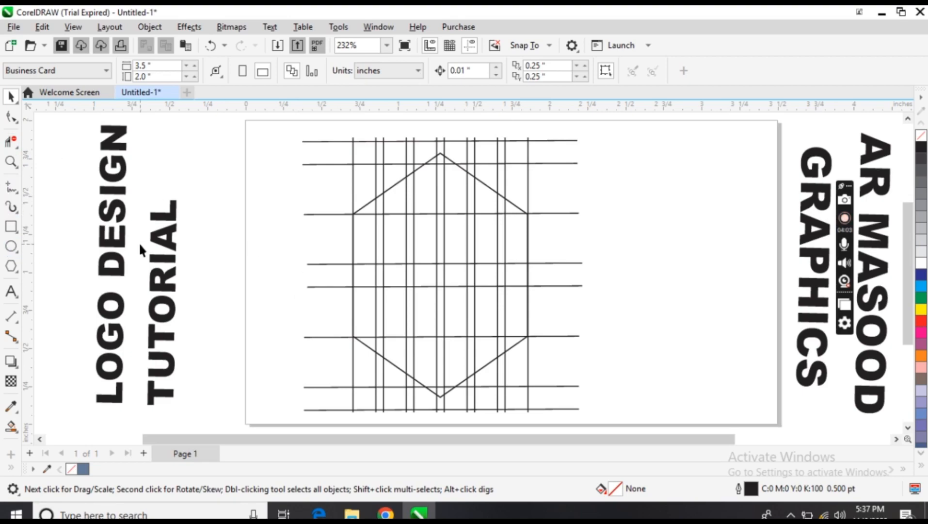
left_click(9, 189)
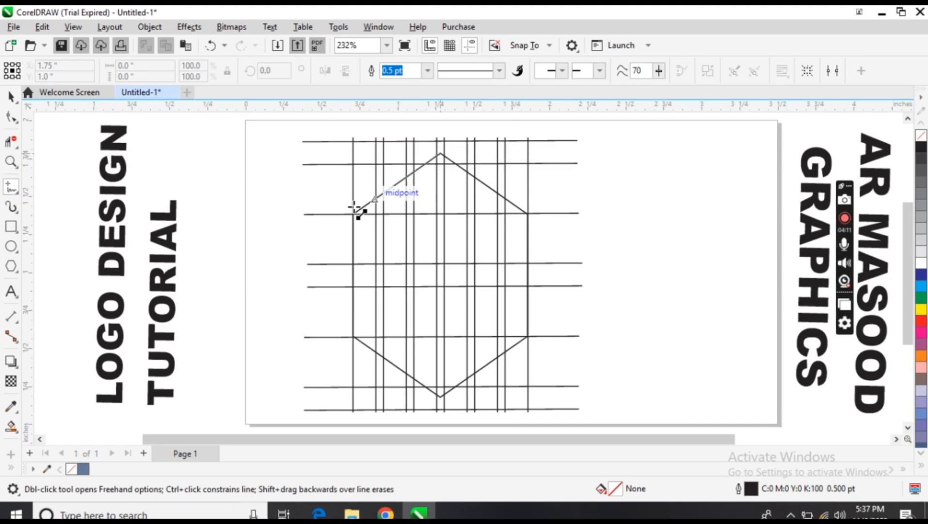
left_click(294, 255)
key("Delete")
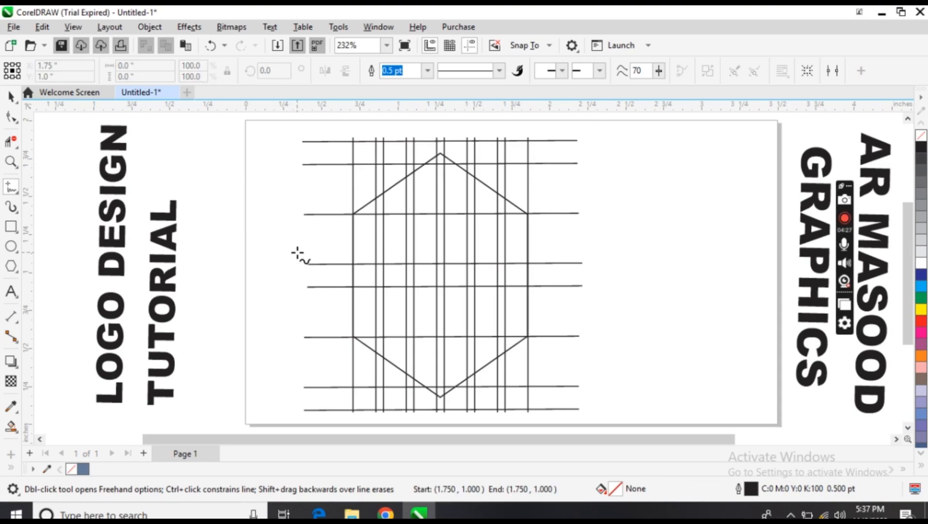
left_click(12, 97)
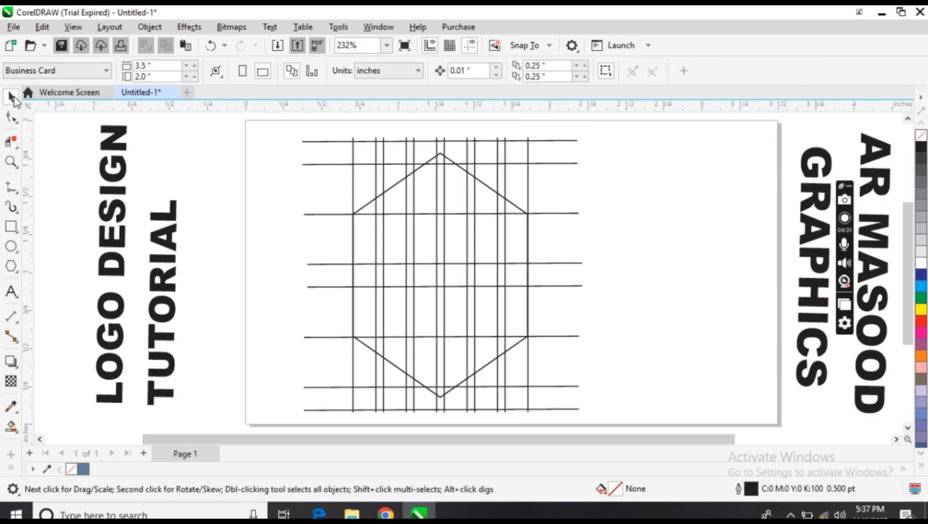
Step: Add a smaller concentric copy of the hexagon, with its sides on the second vertical line in from each outer side
left_click(486, 364)
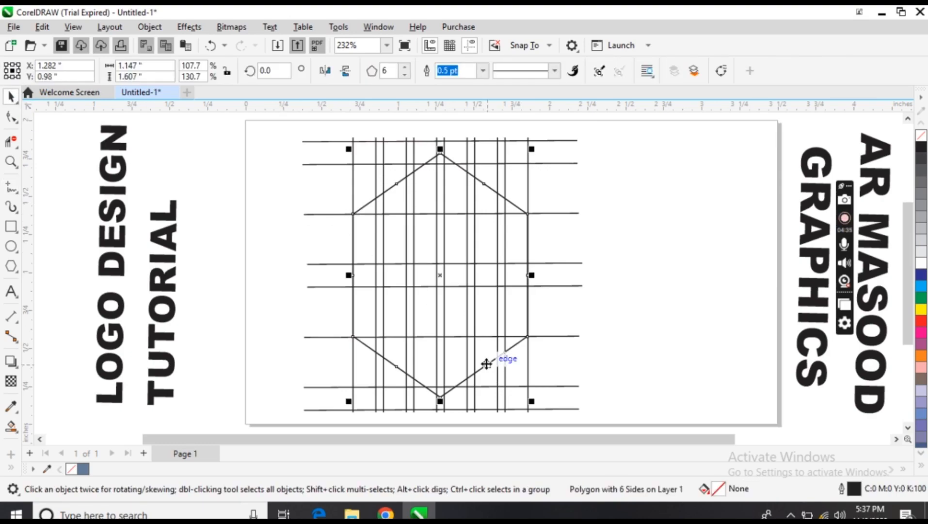
left_click_drag(486, 364, 439, 279)
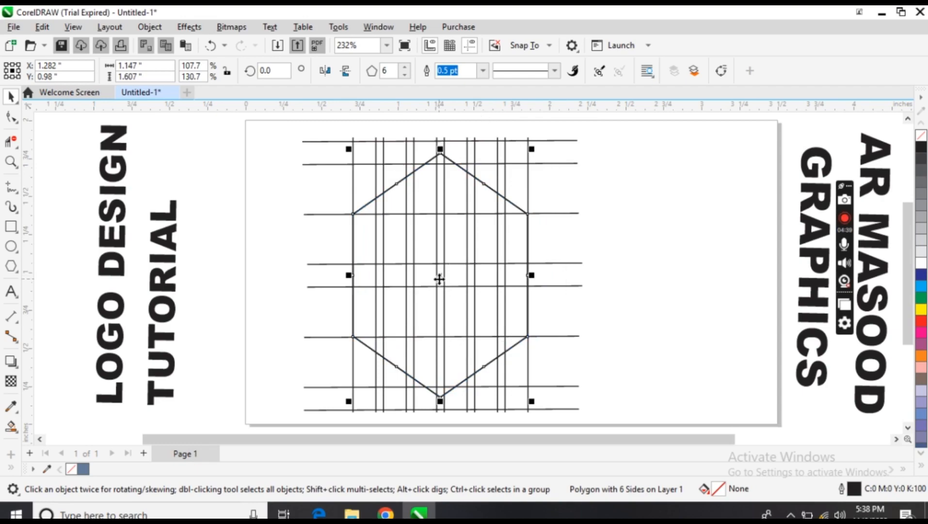
left_click_drag(532, 401, 511, 385)
left_click(298, 224)
left_click(11, 188)
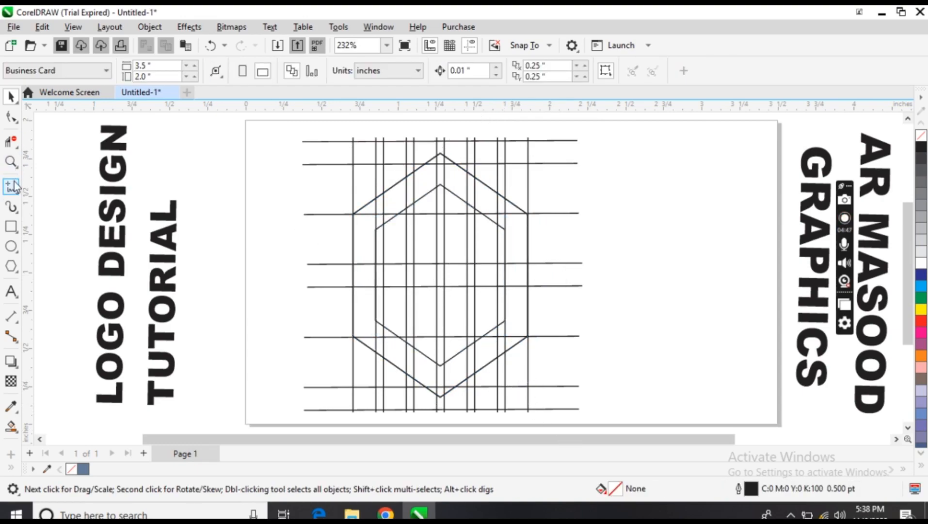
left_click(440, 154)
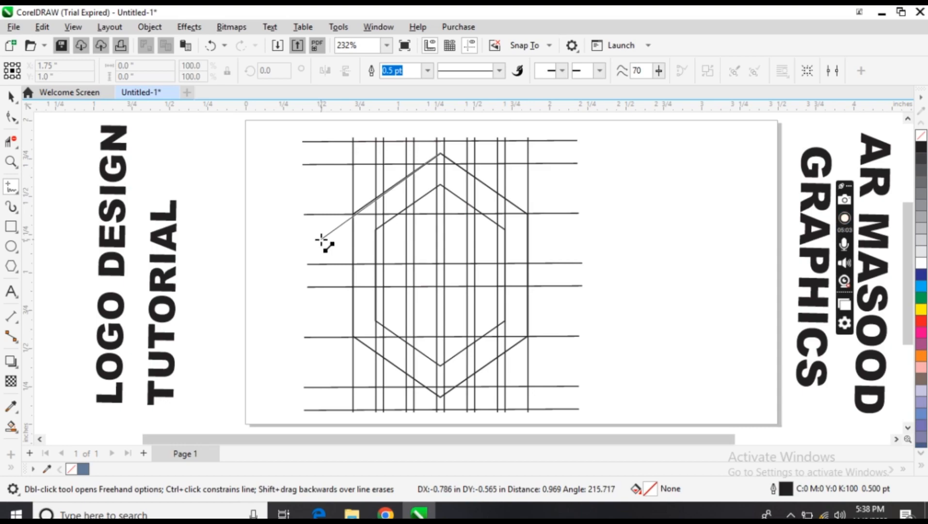
left_click(321, 240)
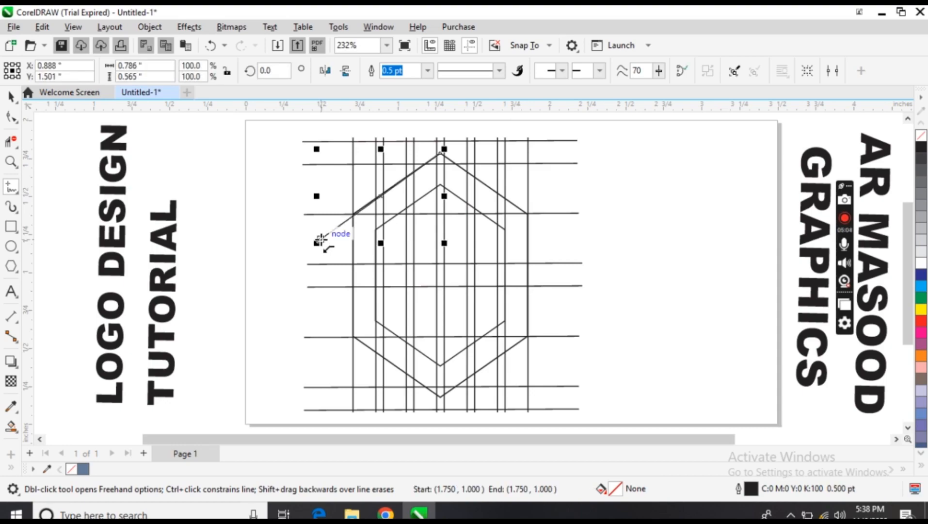
left_click(442, 152)
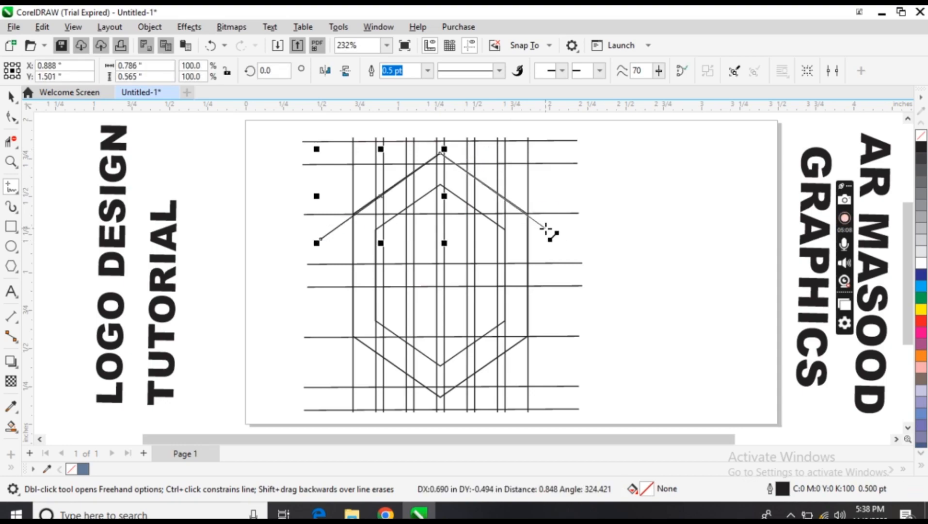
left_click(585, 259)
key("Delete")
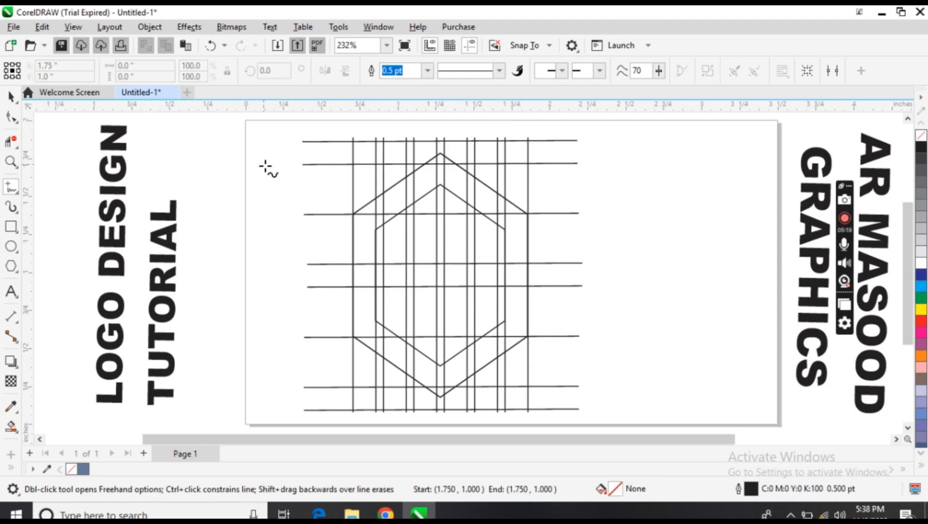
Step: Move the horizontal line at the outer hexagon's upper side corners down to the inner hexagon's upper side corners
left_click(7, 92)
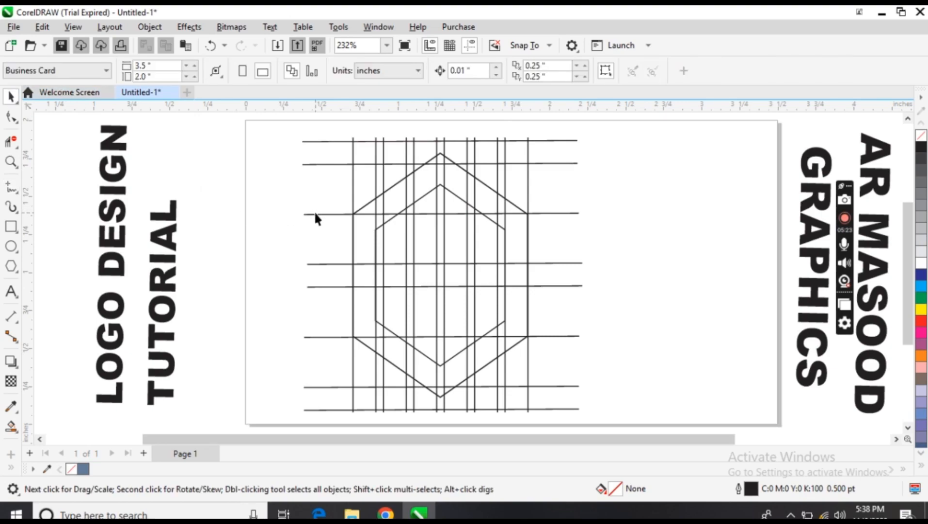
left_click(335, 214)
key("Down")
key("Down")
key("Down")
key("Down")
key("Down")
key("Down")
key("Down")
key("Down")
key("Down")
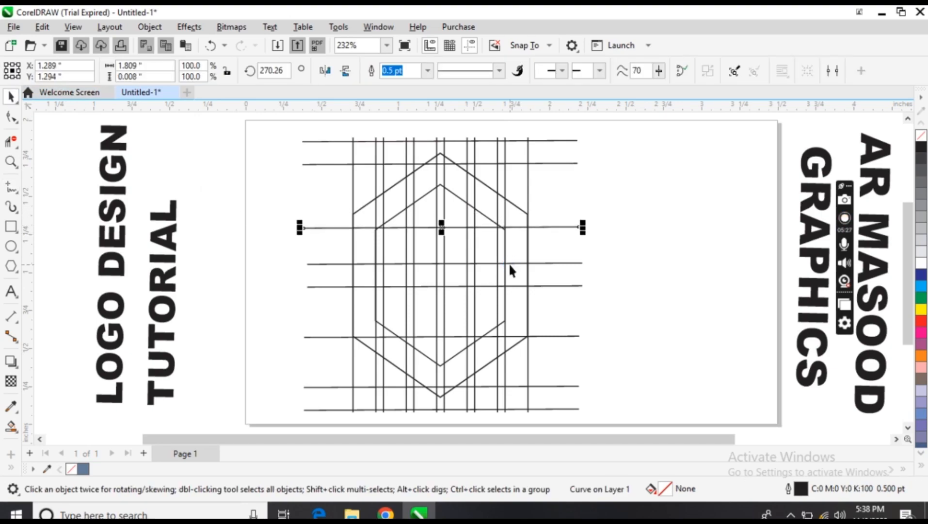
Step: Move the horizontal line at the outer hexagon's lower side corners up to the inner hexagon's lower side corners
left_click(429, 337)
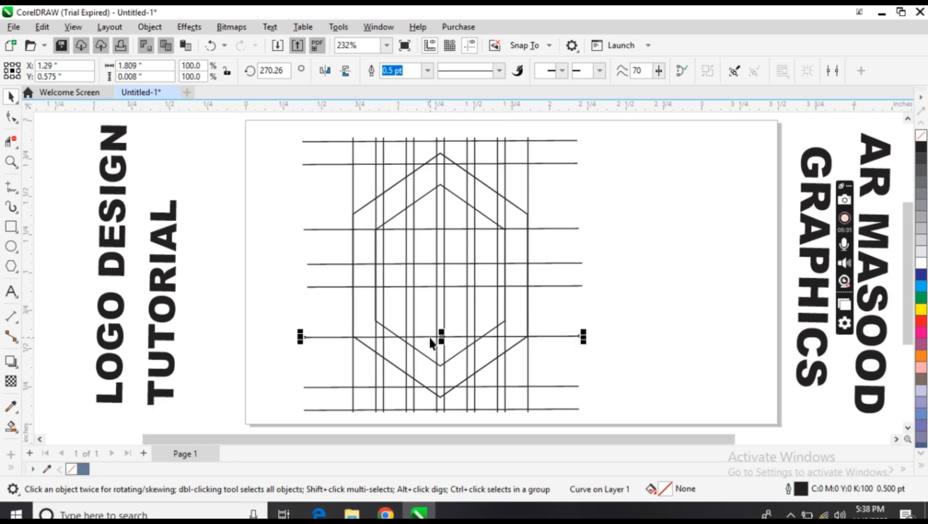
key("Up")
key("Up")
key("Up")
key("Up")
key("Up")
key("Up")
key("Up")
key("Up")
key("Up")
key("Up")
key("Up")
key("Down")
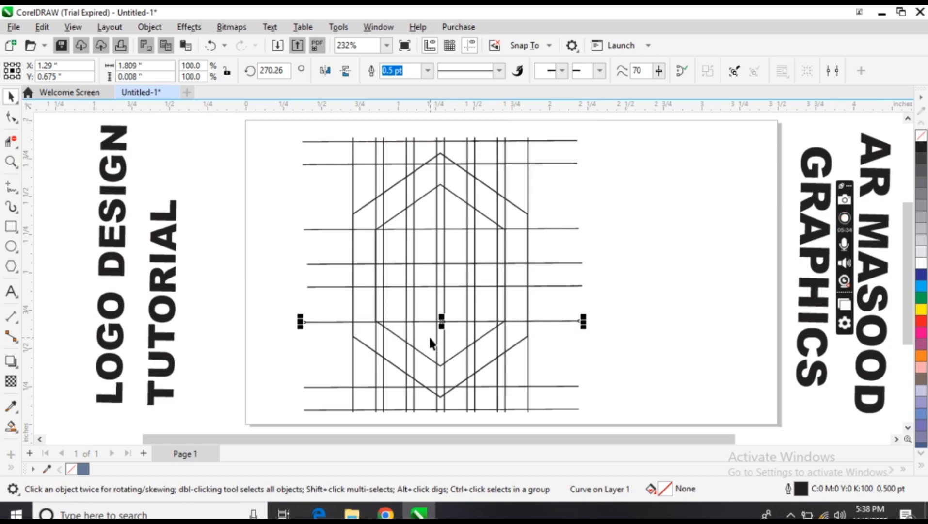
left_click(197, 212)
Step: Draw freehand straight lines from the outer hexagon's top vertex along and beyond both upper sides, about 2.07 by 0.75 inches overall
left_click(10, 187)
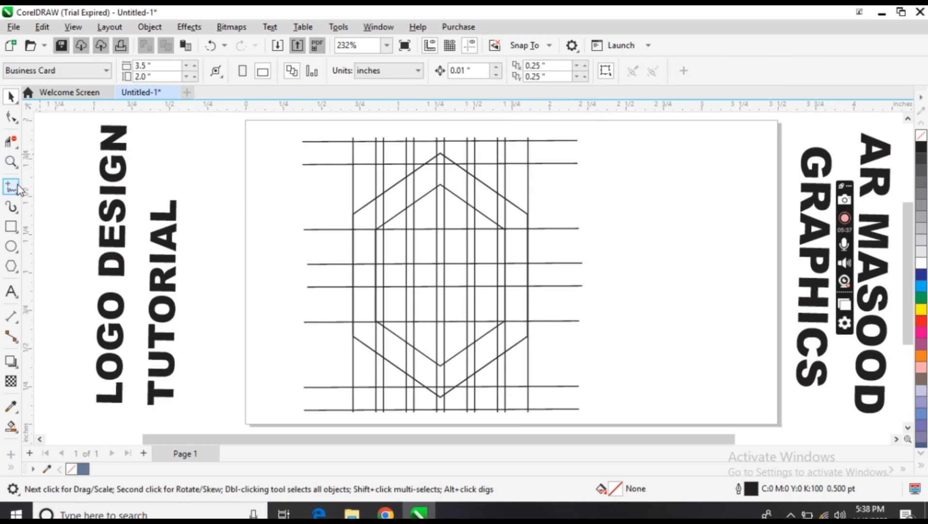
left_click(441, 154)
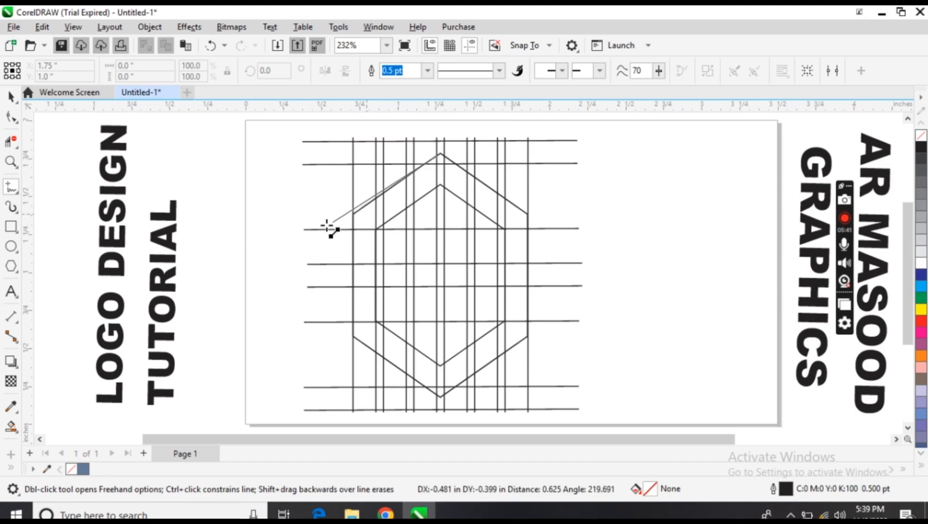
left_click(280, 268)
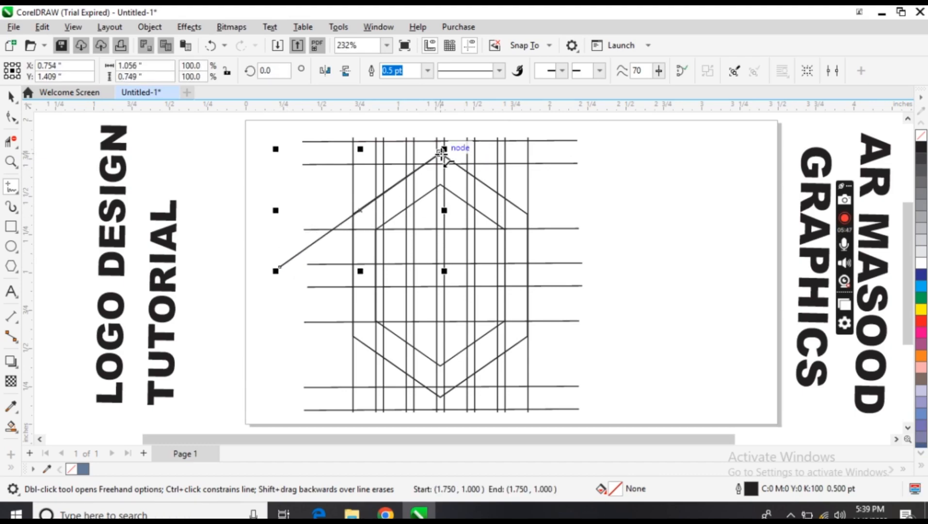
left_click(442, 154)
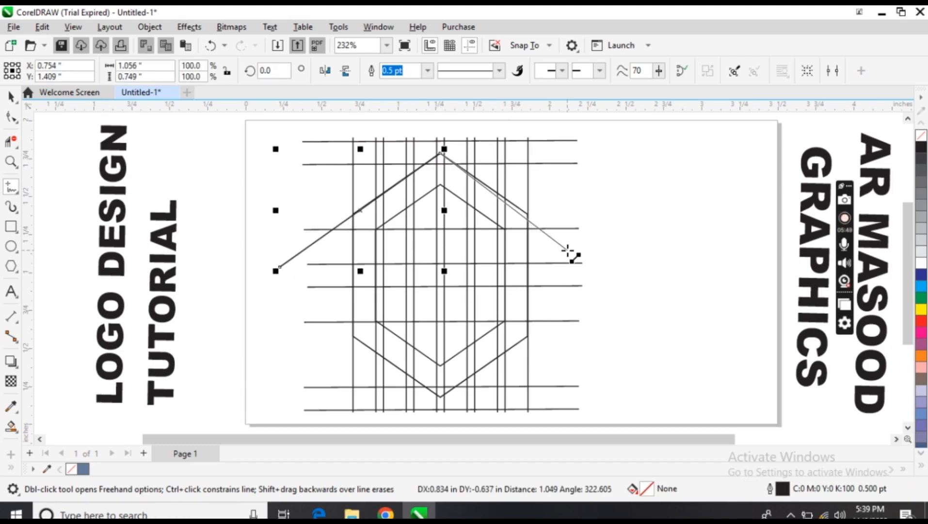
left_click(596, 263)
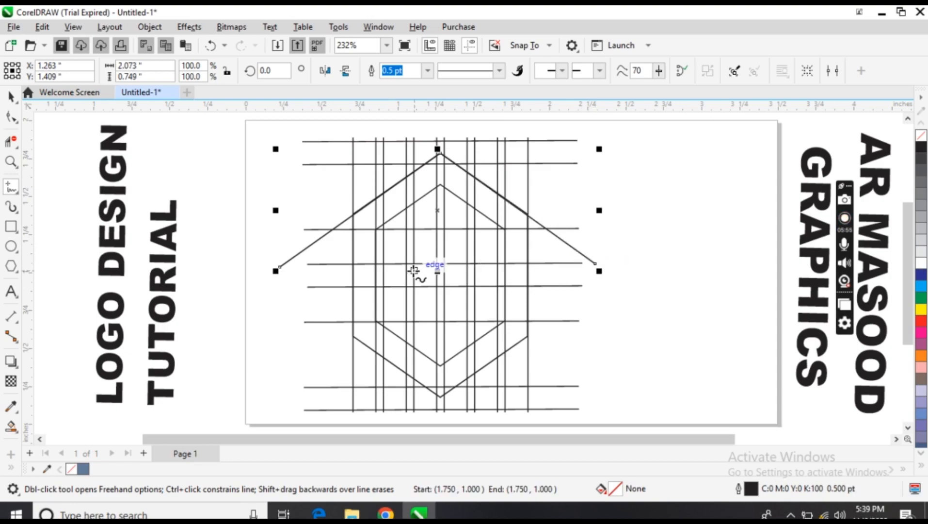
Step: Draw straight lines from the outer hexagon's bottom vertex along and beyond both lower sides, about 1.97 by 0.72 inches overall
left_click(440, 395)
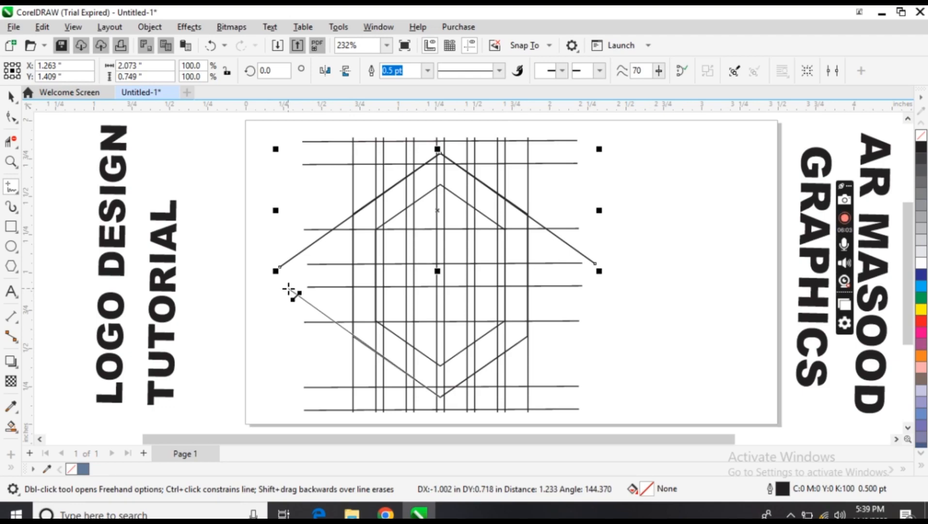
left_click(290, 290)
left_click(441, 396)
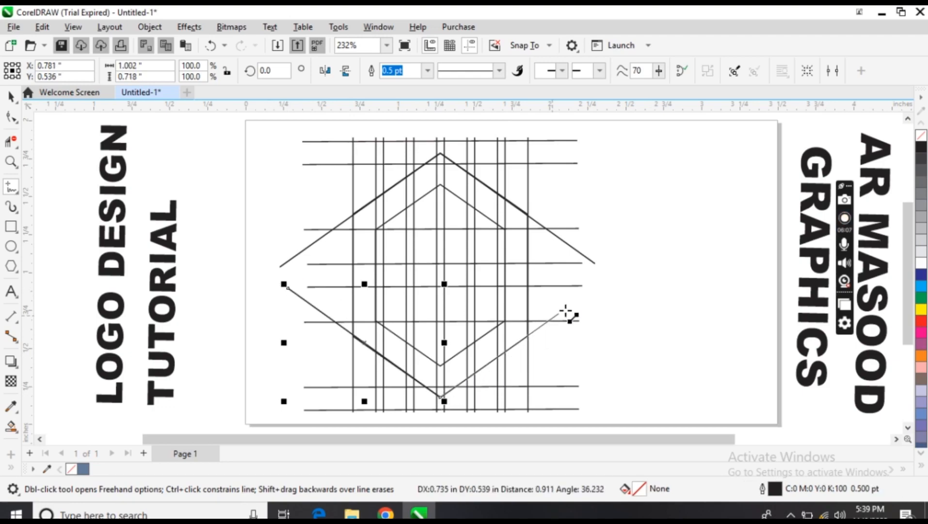
left_click(587, 291)
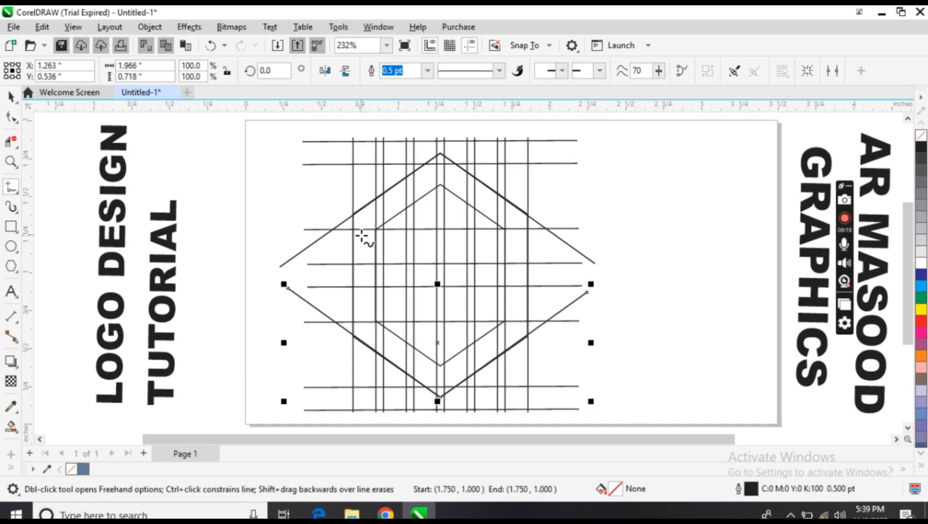
left_click(10, 96)
left_click(185, 168)
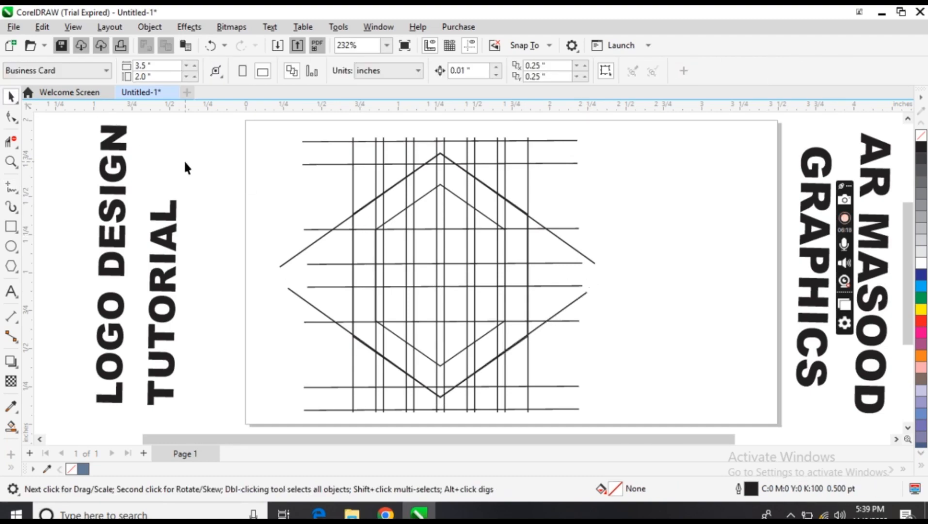
Step: Delete the segments inside the hexagon's left band with Virtual Segment Delete, between the outermost and third vertical lines, to open the H's left stem
left_click(11, 141)
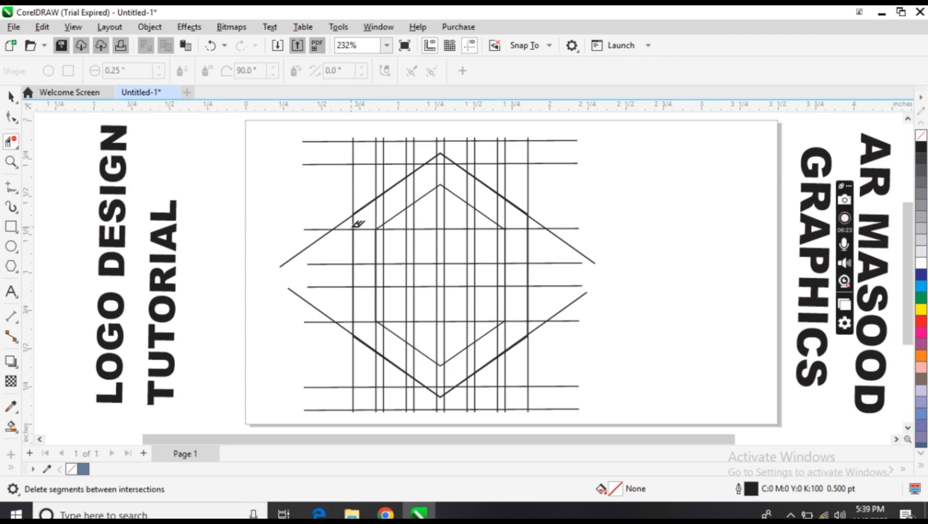
left_click(353, 219)
left_click(377, 227)
left_click(378, 228)
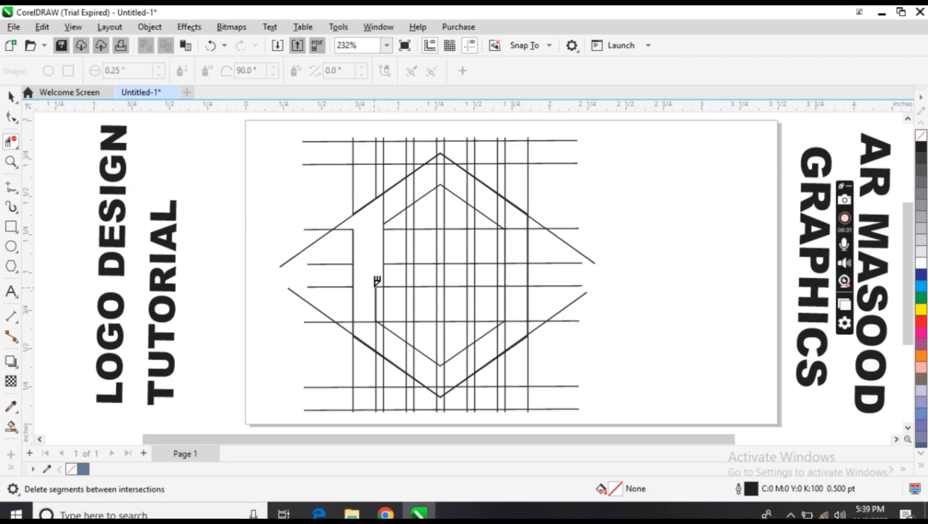
left_click(379, 284)
left_click(378, 310)
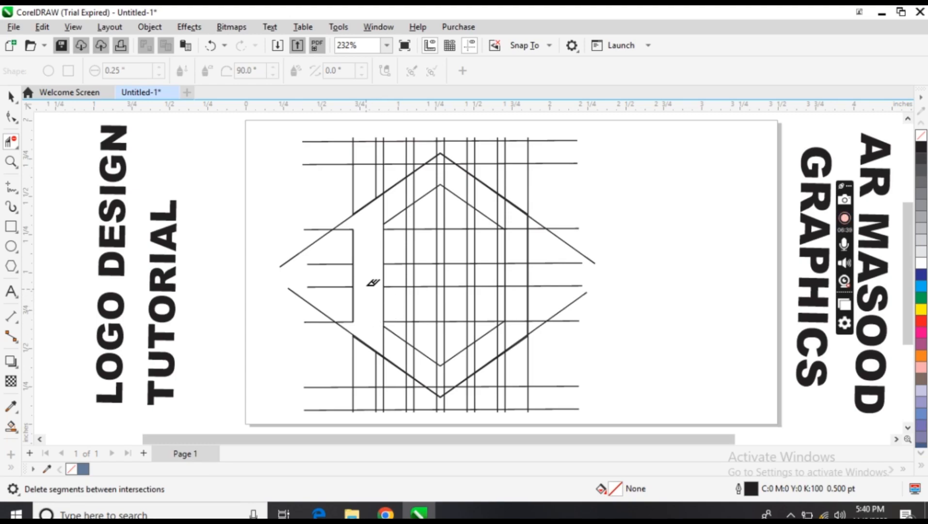
Step: Delete the segments inside the hexagon's right band, between the outermost and third vertical lines, to open the H's right stem
left_click(530, 218)
left_click_drag(506, 222, 513, 255)
left_click(505, 268)
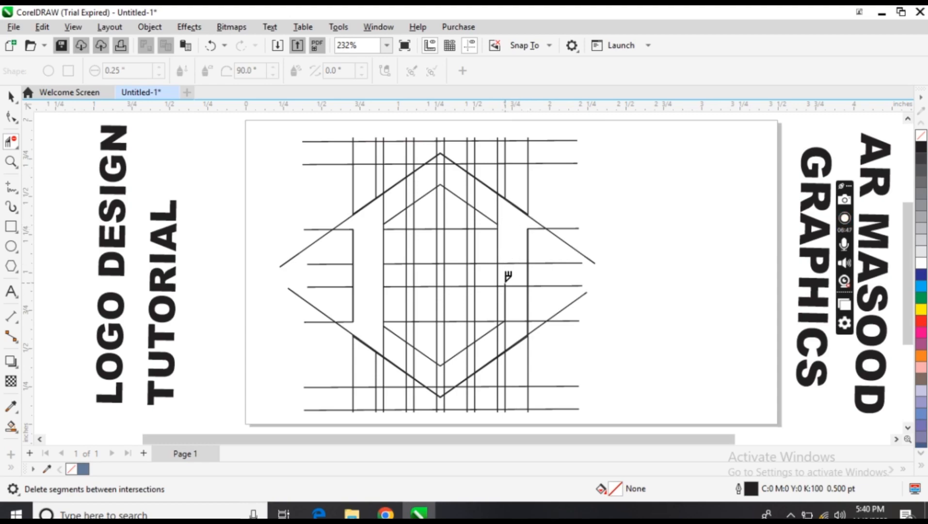
left_click(506, 263)
left_click(505, 285)
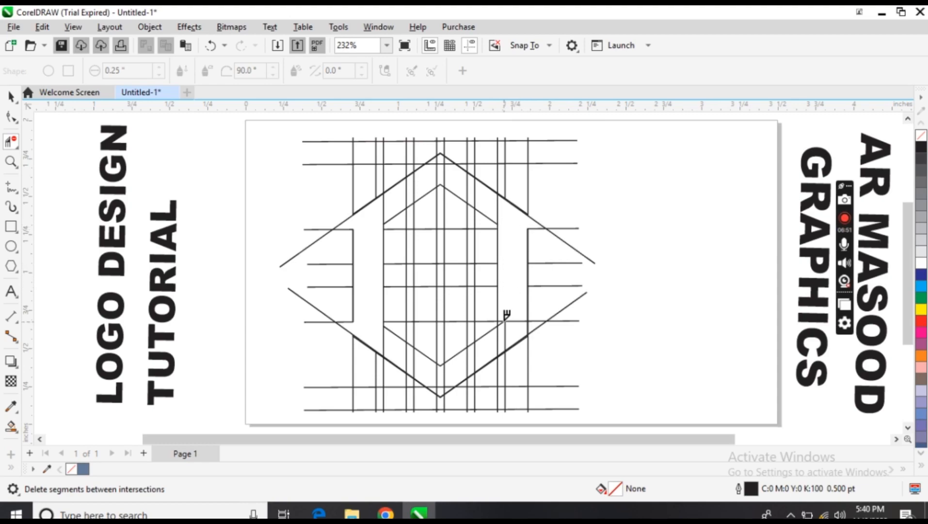
left_click(505, 318)
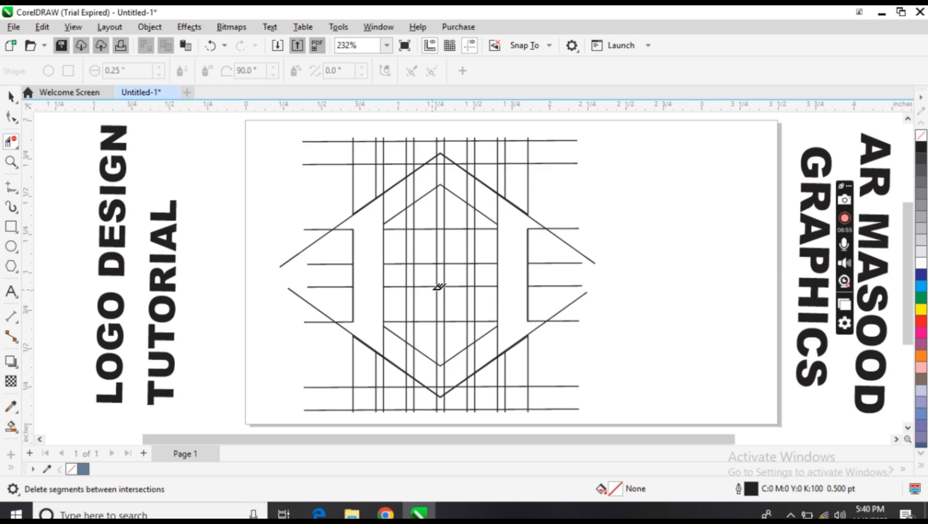
Step: Delete the vertical segments between the two middle horizontal lines to open the H's crossbar between the stems
left_click(498, 273)
left_click(475, 275)
left_click(467, 274)
left_click(446, 273)
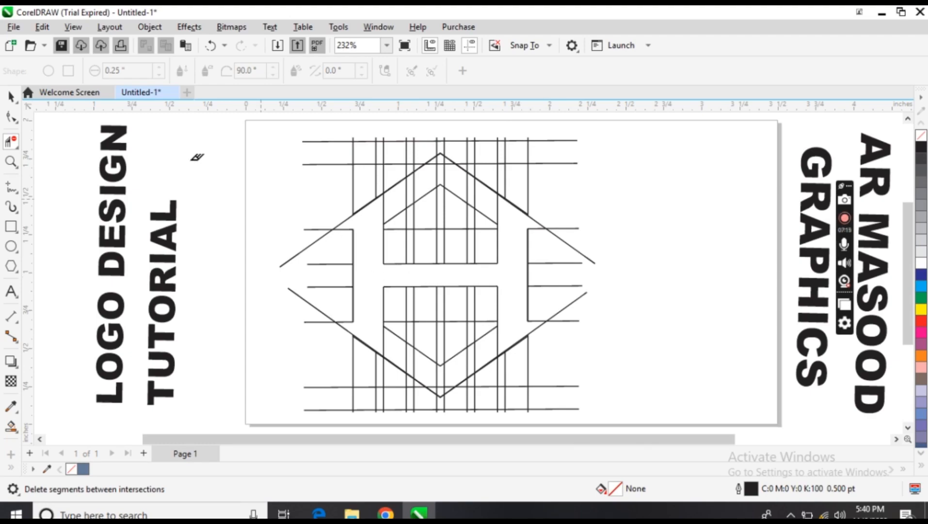
Step: Draw a 0.75-inch horizontal line between the stems, just below the horizontal line above the crossbar, and nudge it slightly down
left_click(12, 97)
left_click(11, 187)
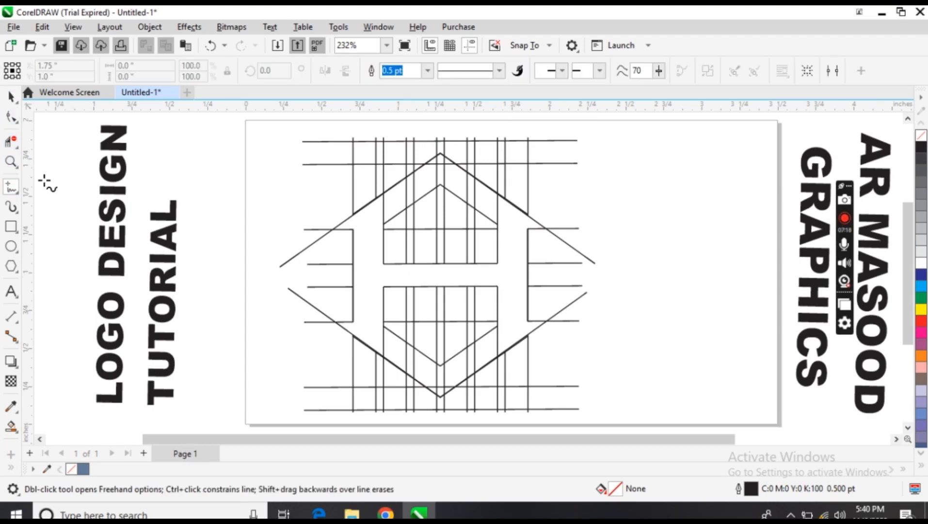
left_click(497, 235)
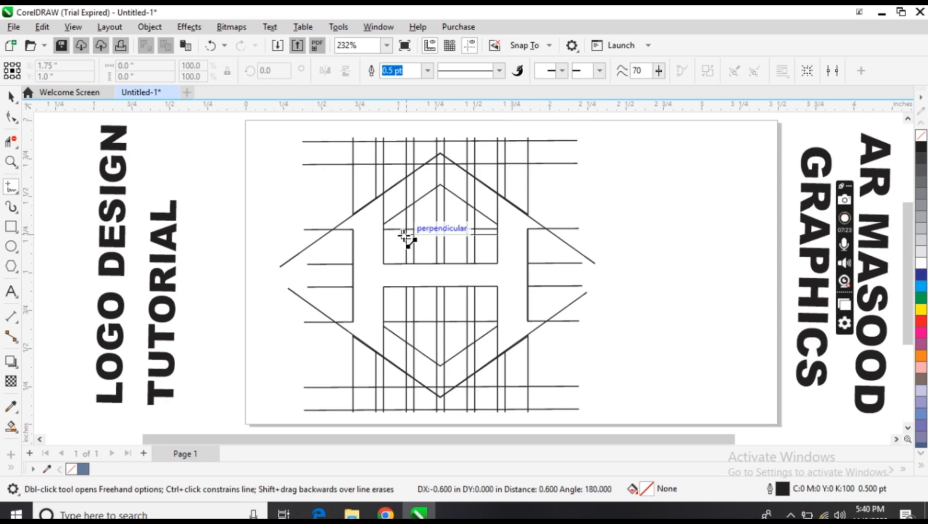
left_click(383, 235)
left_click(10, 96)
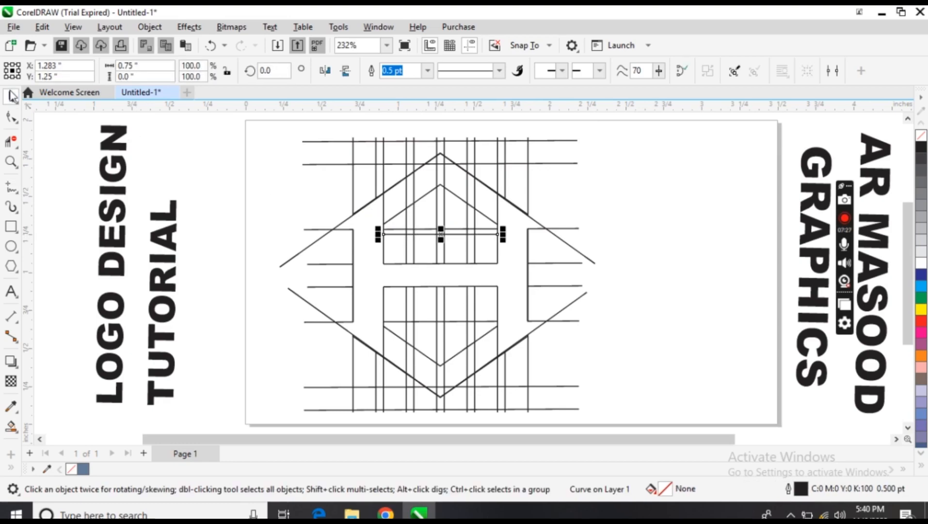
left_click(180, 136)
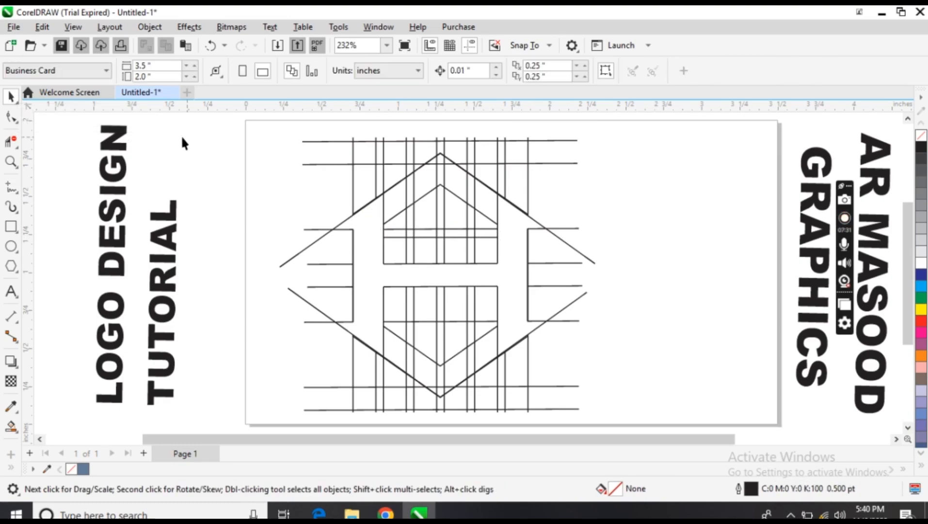
Step: Delete the segments above the crossbar, across the peak and down the band left of centre, to open the S's upper hook
left_click(11, 143)
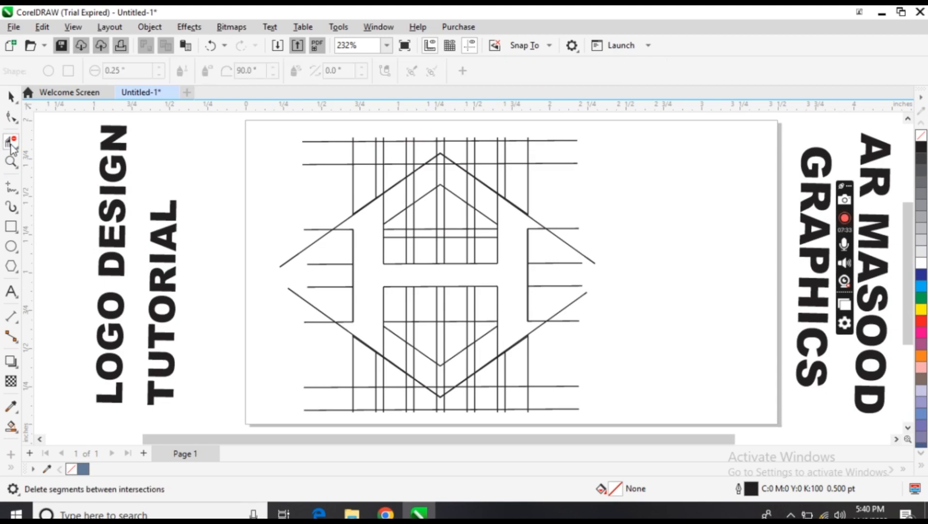
left_click(469, 196)
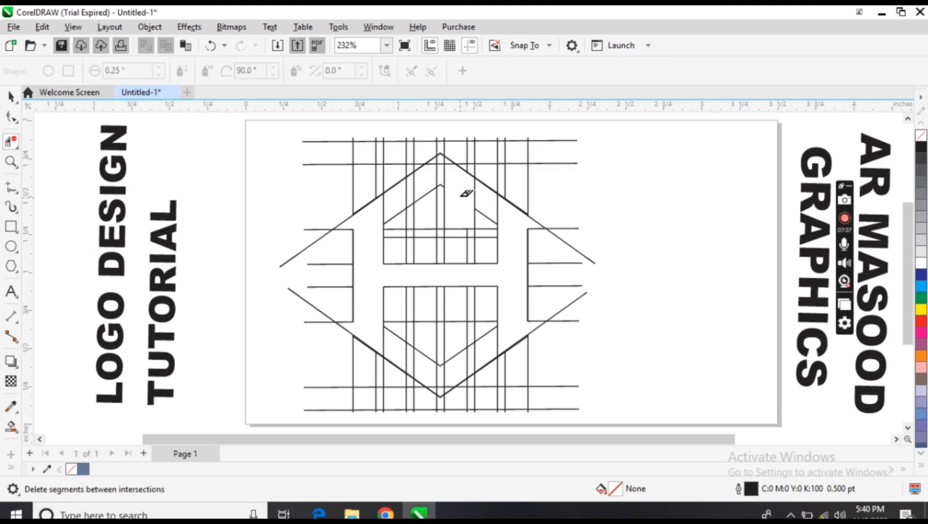
left_click(446, 160)
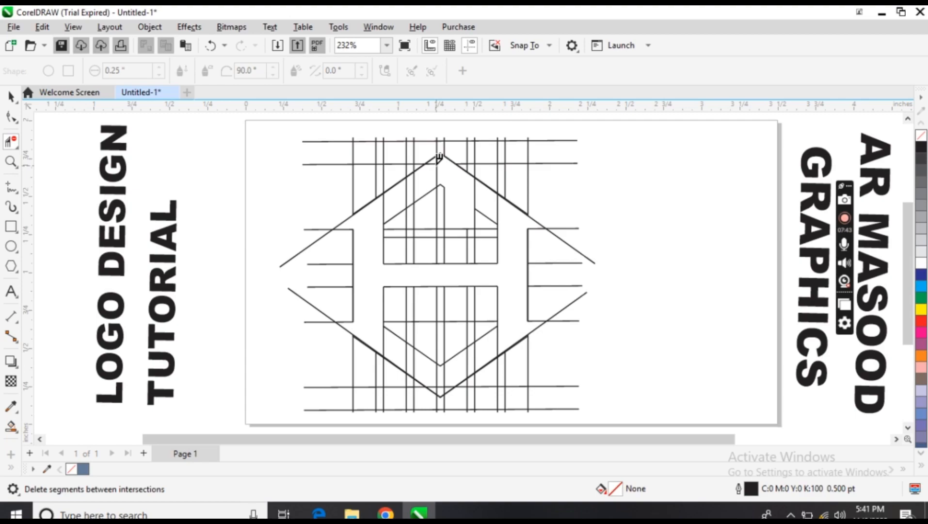
left_click(416, 196)
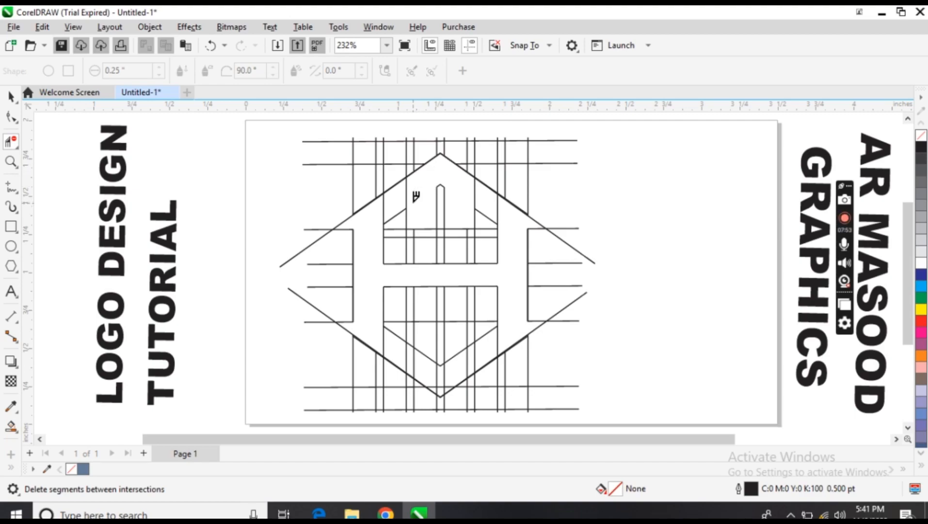
left_click(419, 230)
left_click(415, 236)
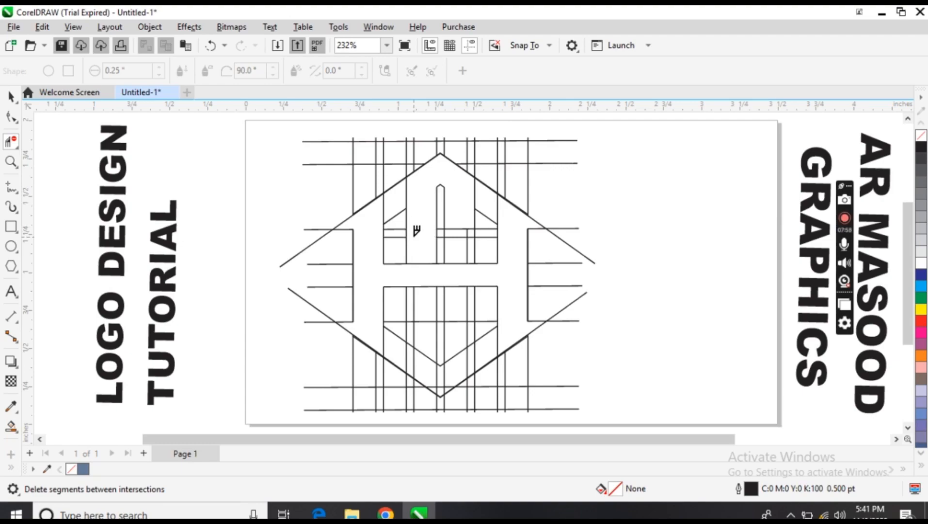
Step: Delete the segments below the crossbar, right of centre and around the bottom point, to open the lower hook, and undo the excess deletions at its end
left_click(468, 285)
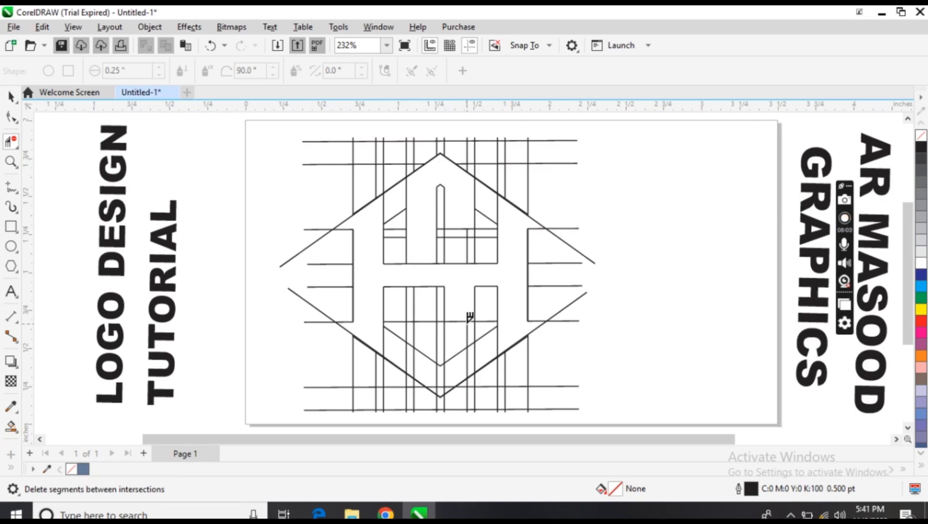
left_click(469, 322)
left_click(468, 344)
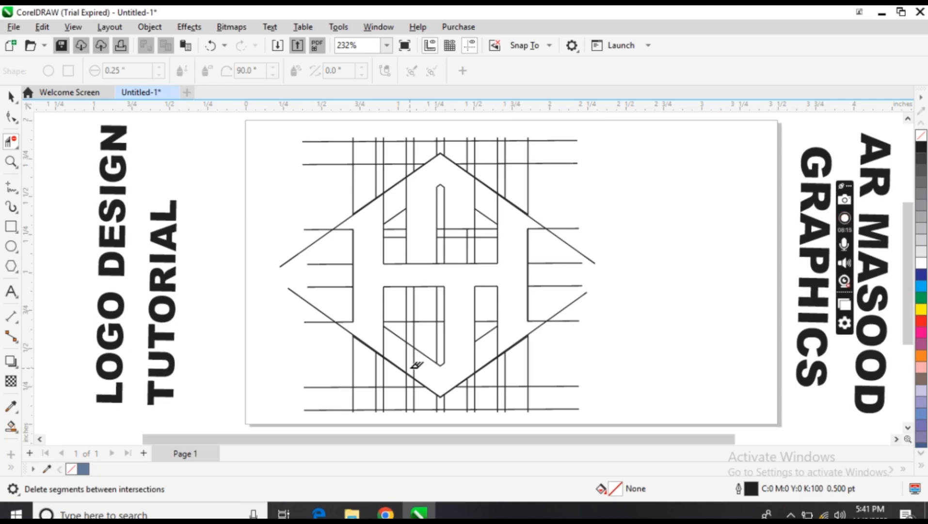
left_click(416, 342)
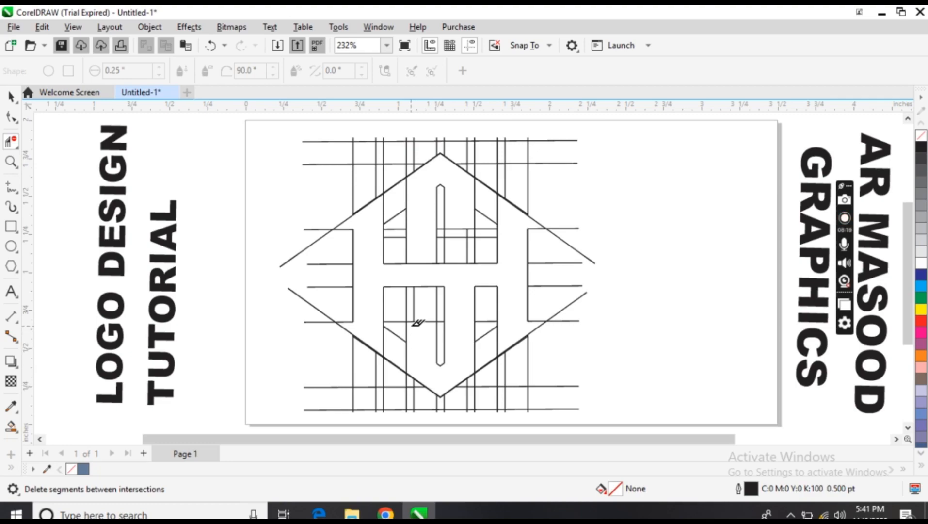
left_click(417, 315)
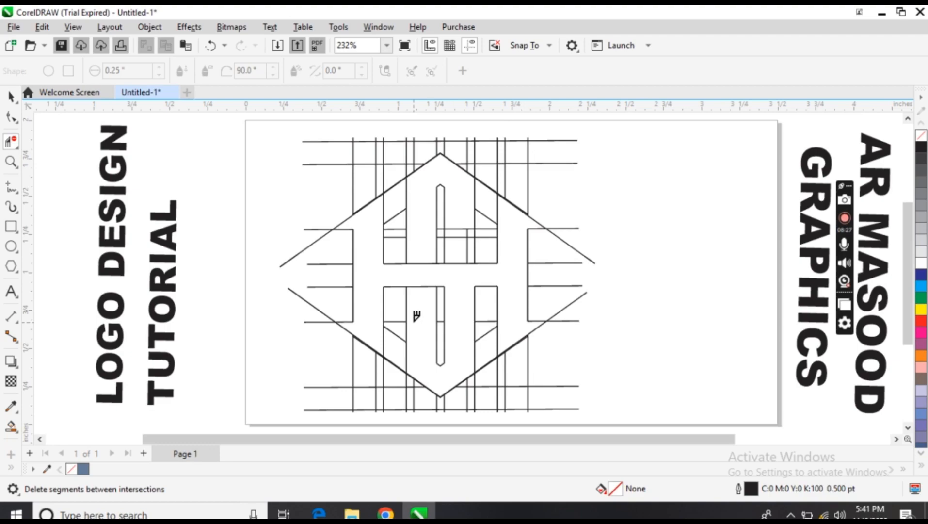
key("ctrl+z")
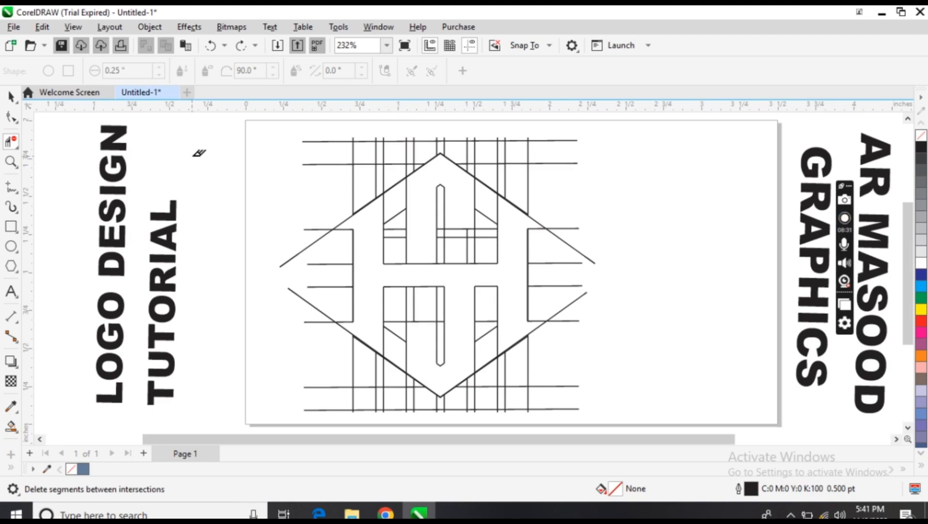
Step: Fill the H body with its lower hook and the upper hook with slate blue and no outline, using Smart Fill
left_click(11, 96)
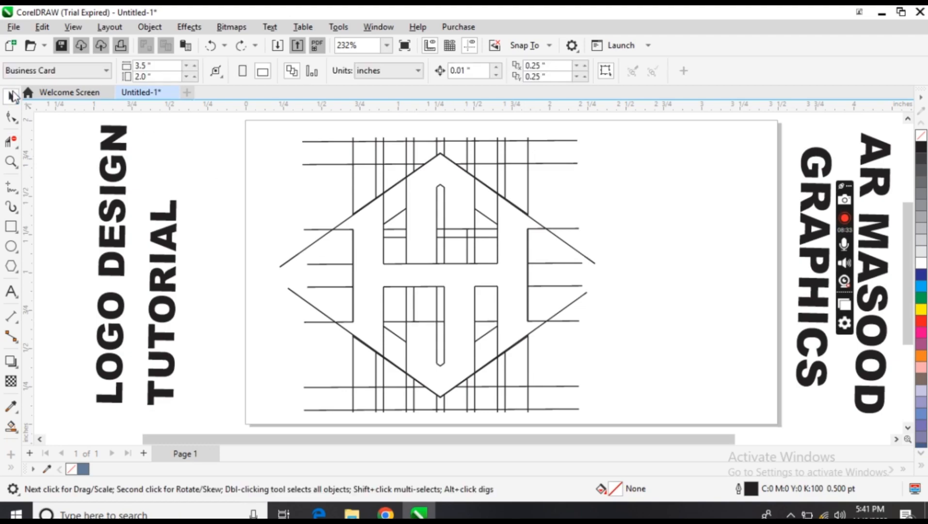
left_click(11, 427)
left_click(372, 274)
left_click(417, 236)
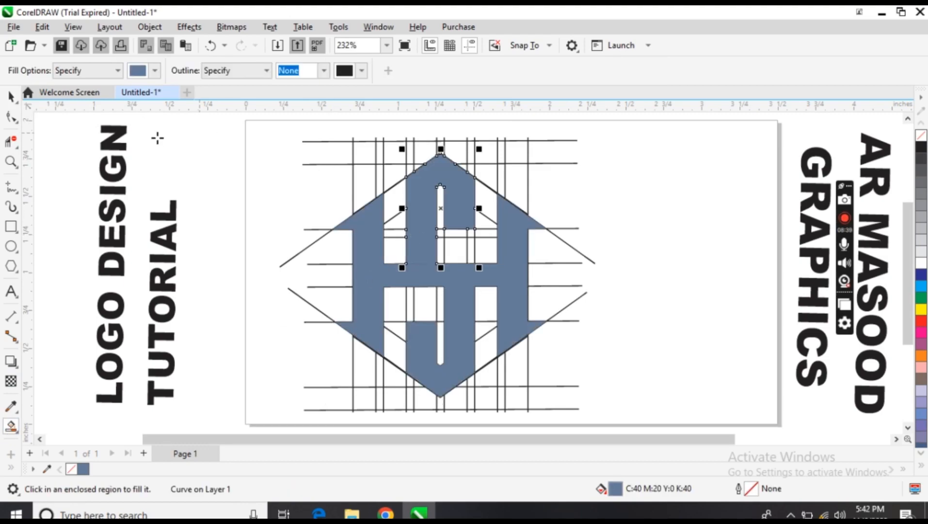
Step: Move both filled shapes clear of the line grid toward the page's right edge and delete all the construction lines
left_click(10, 97)
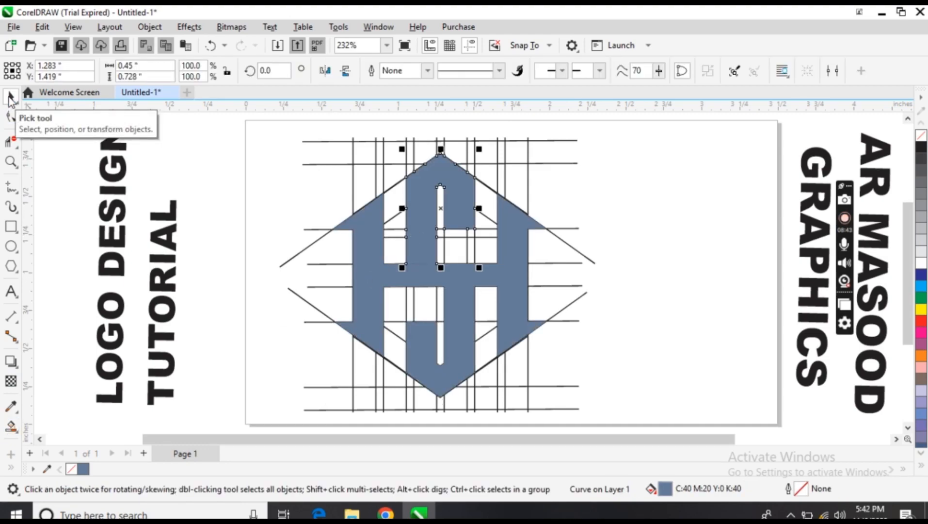
left_click(502, 281, "shift")
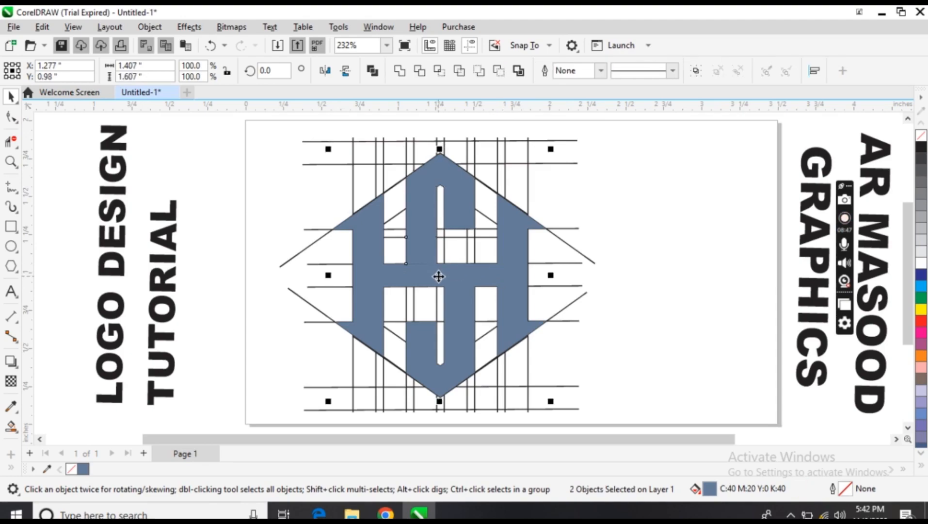
left_click_drag(438, 277, 703, 272)
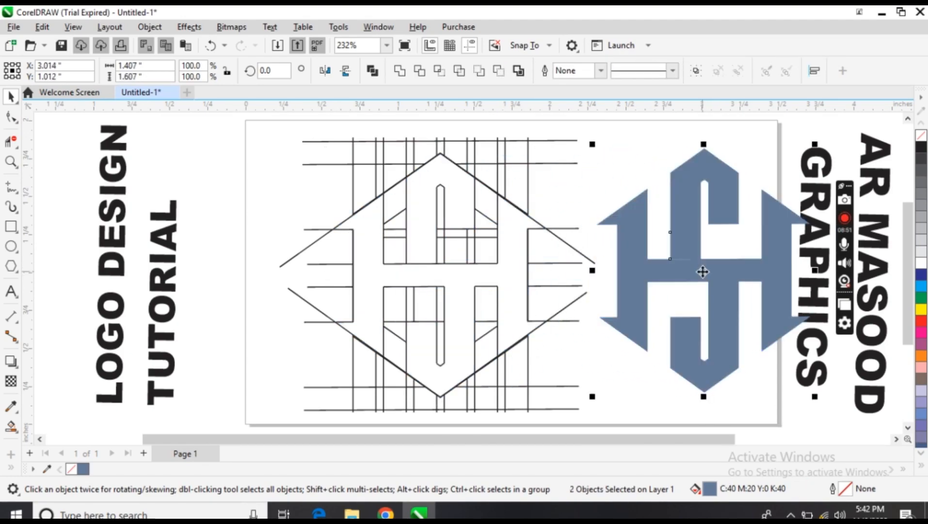
left_click_drag(278, 129, 510, 284)
left_click_drag(599, 418, 613, 421)
key("Delete")
Step: Nudge the upper hook 0.01 inches down onto the crossbar and move both logo shapes to the middle of the page
left_click(683, 249)
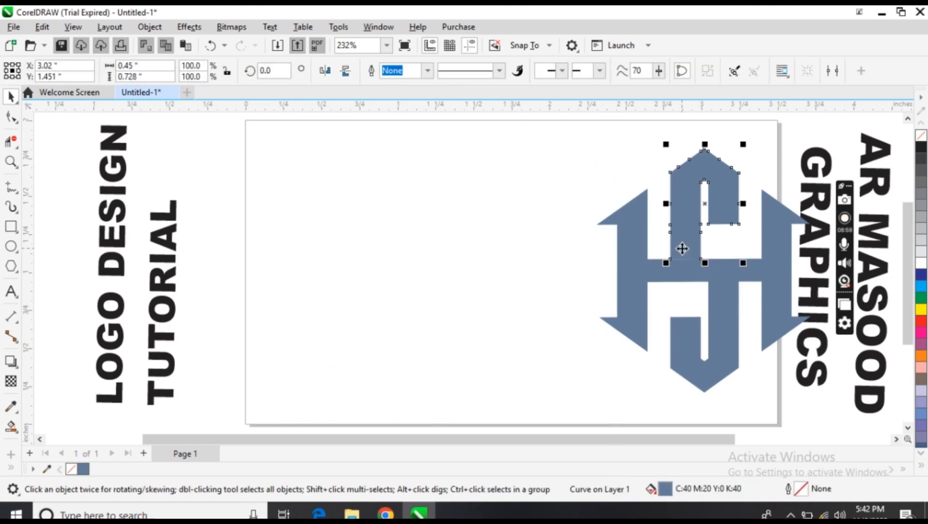
left_click(588, 283)
left_click(627, 276)
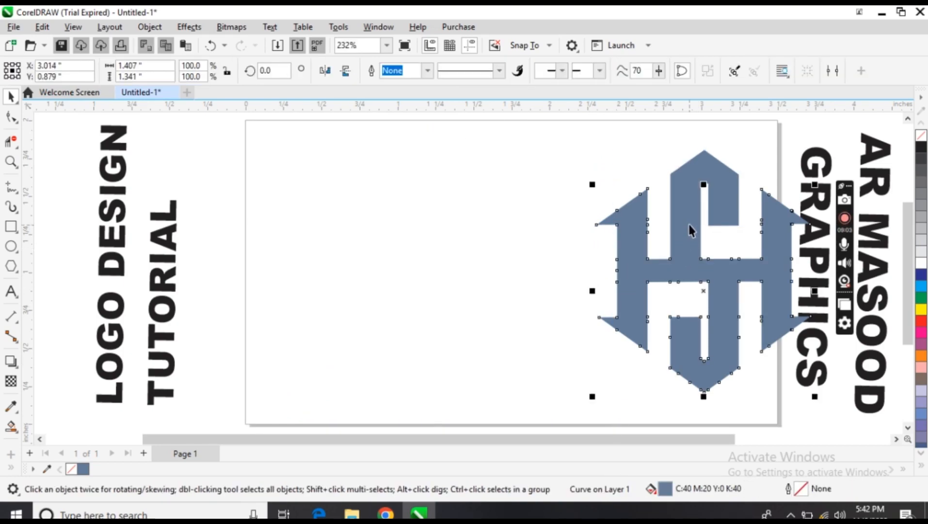
left_click(693, 226)
left_click(664, 281, "shift")
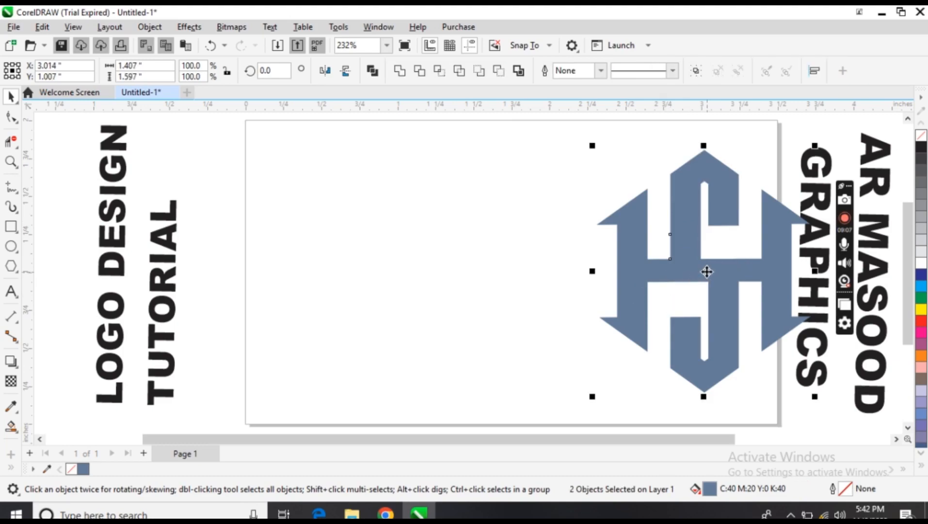
left_click_drag(706, 271, 513, 263)
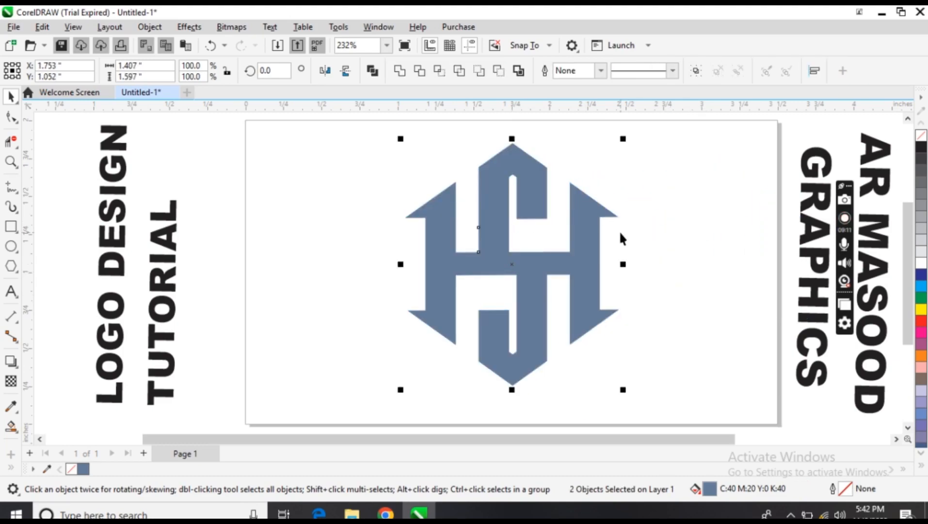
Step: Try to combine the two logo shapes into one curve, and undo it
left_click(373, 70)
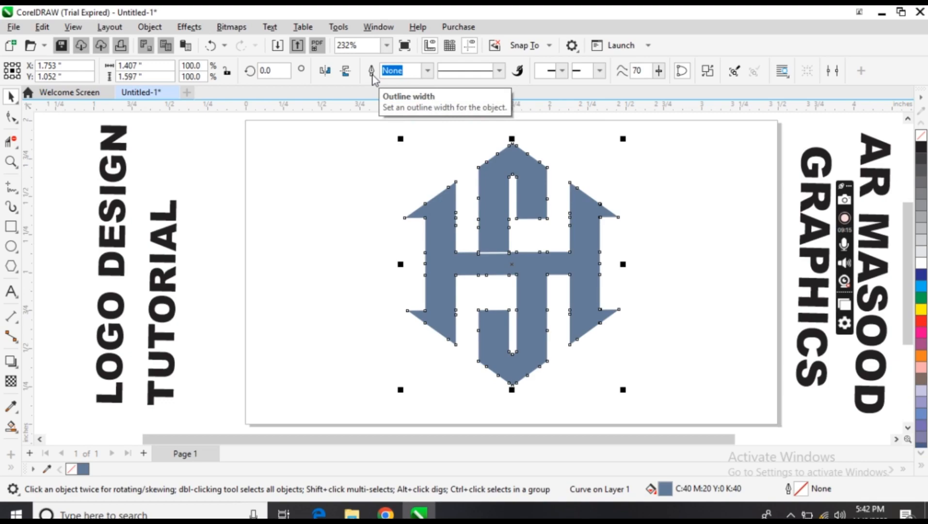
key("ctrl+z")
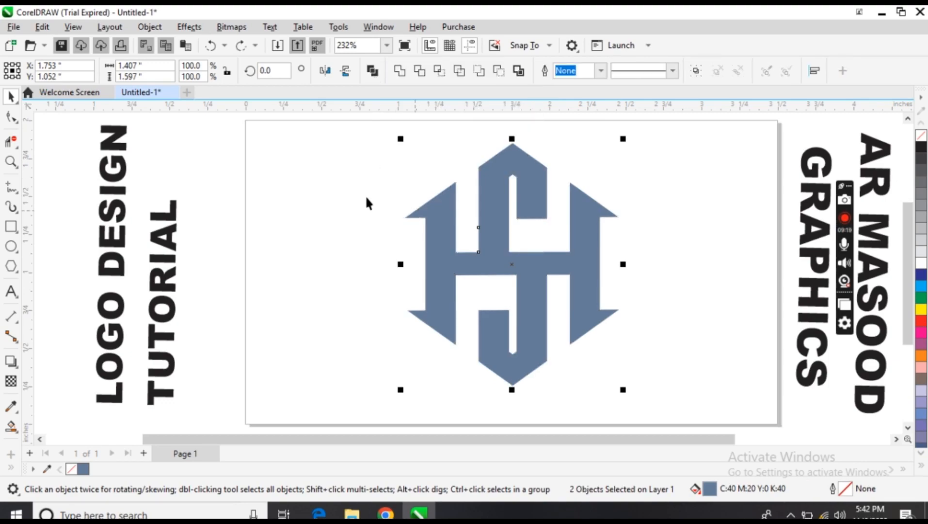
left_click(351, 197)
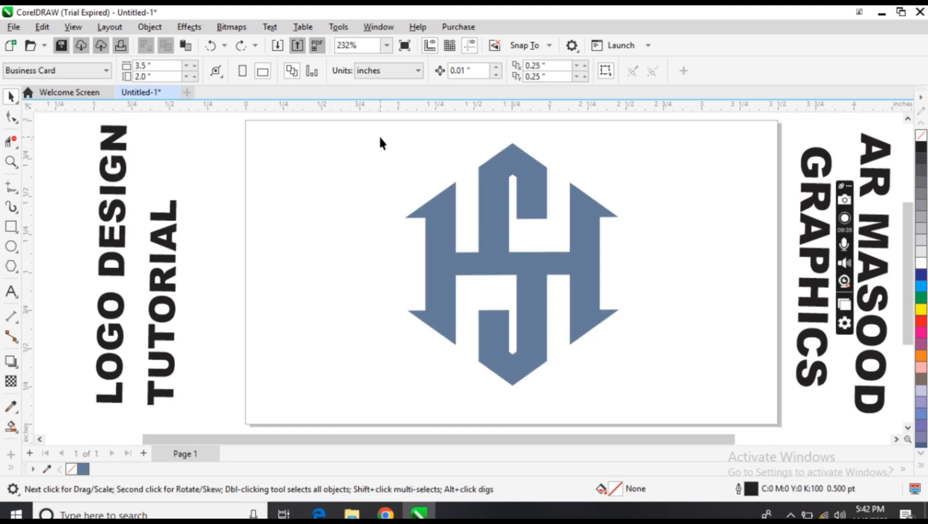
Step: Select both logo shapes and recolour their fill black
left_click(496, 184)
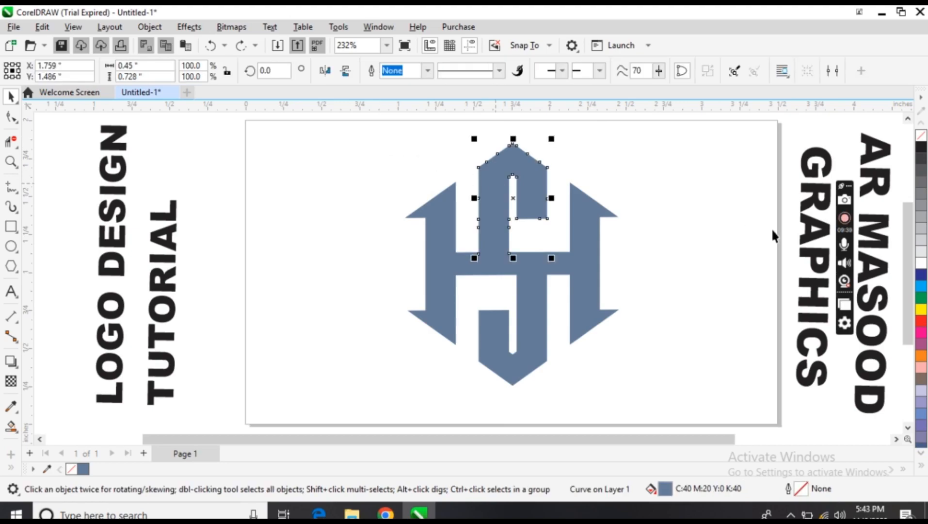
left_click_drag(379, 144, 647, 386)
left_click(359, 124)
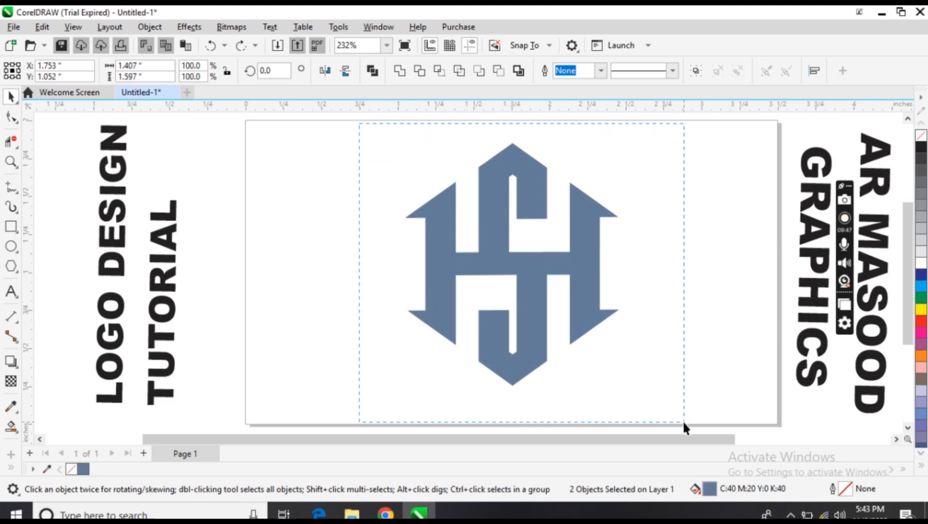
left_click_drag(682, 419, 684, 422)
left_click(921, 146)
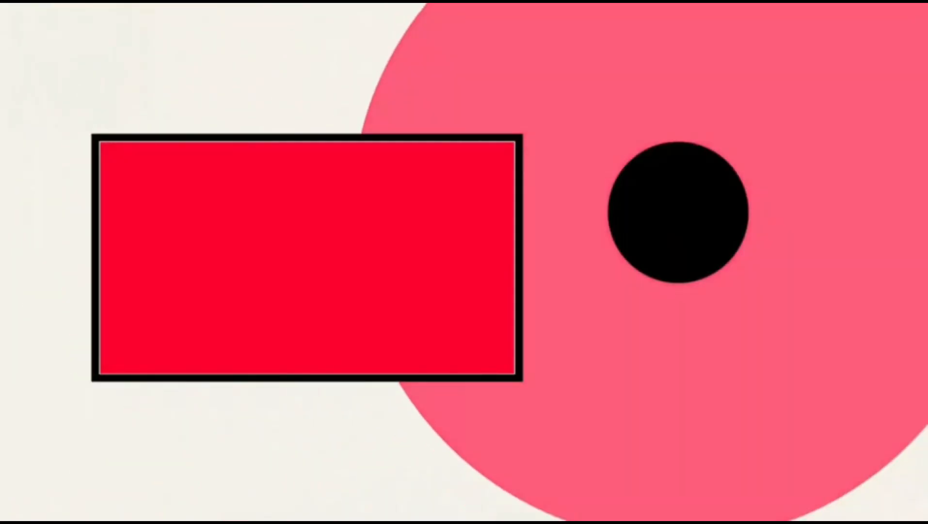